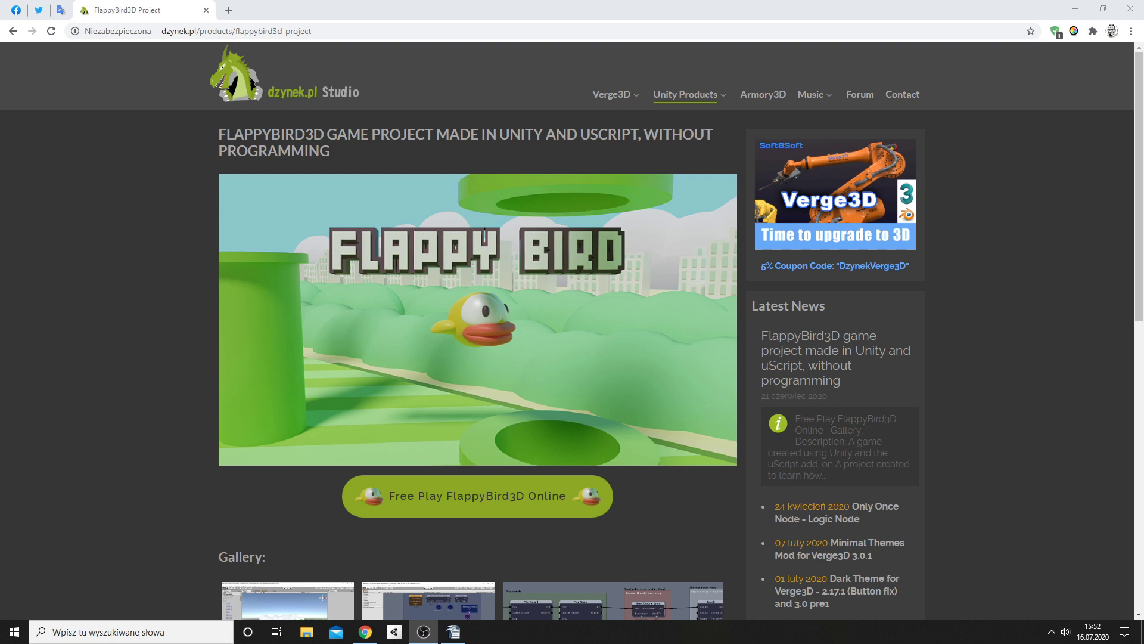
- Play the FlappyBird3D demo in fullscreen, flapping the bird a few times, then close it
{"action": "left_click", "coordinate": [457, 492]}
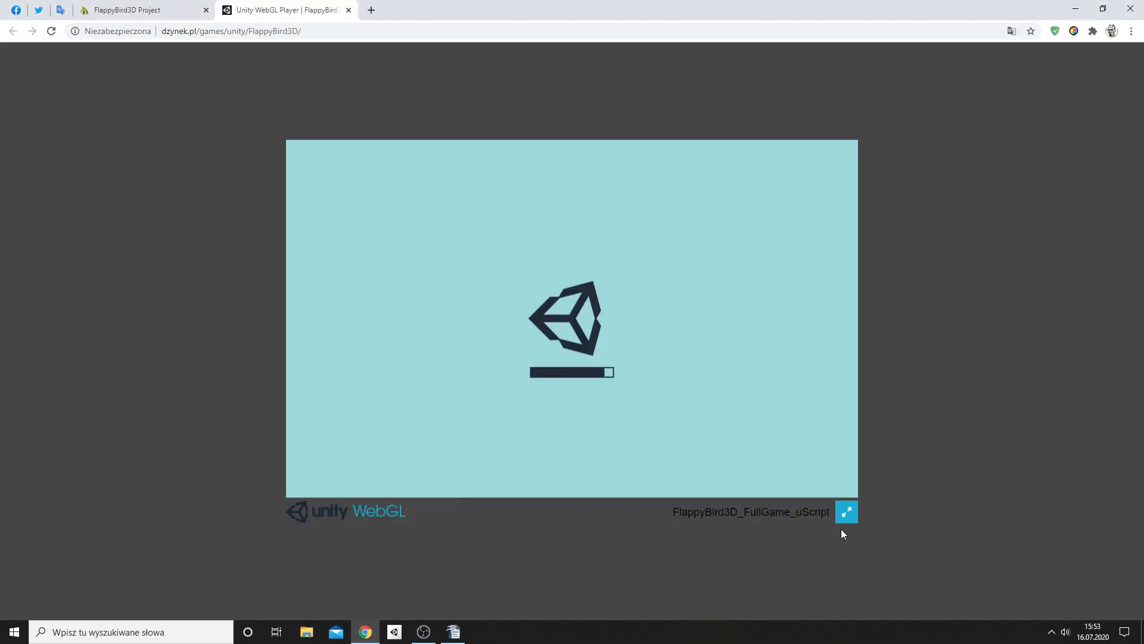
{"action": "left_click", "coordinate": [846, 511]}
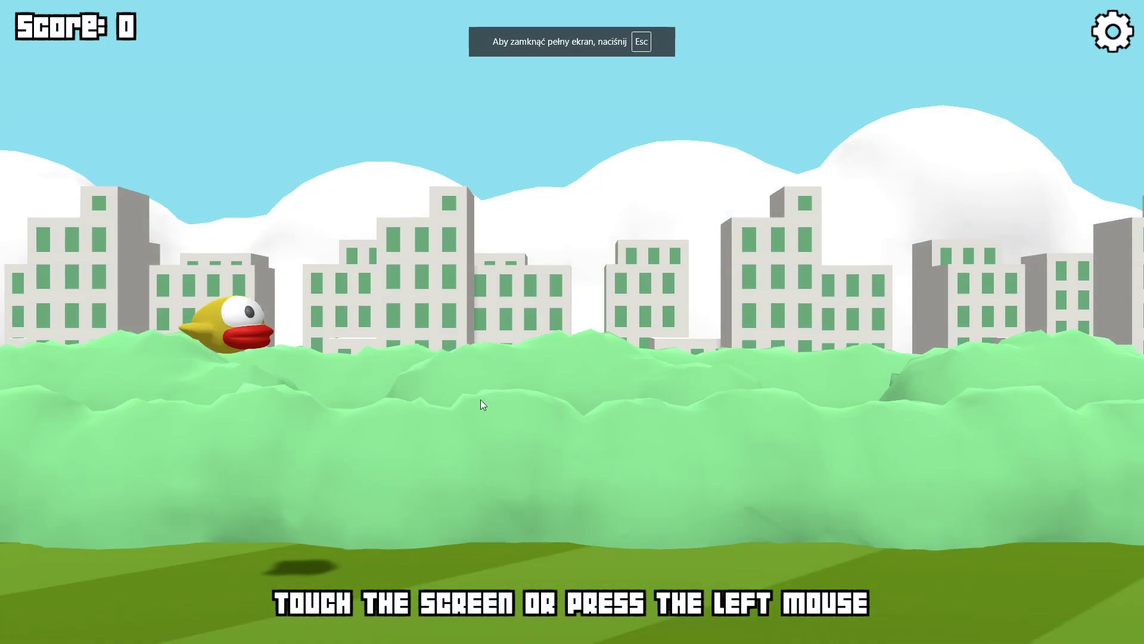
{"action": "left_click", "coordinate": [418, 402]}
{"action": "left_click", "coordinate": [418, 402]}
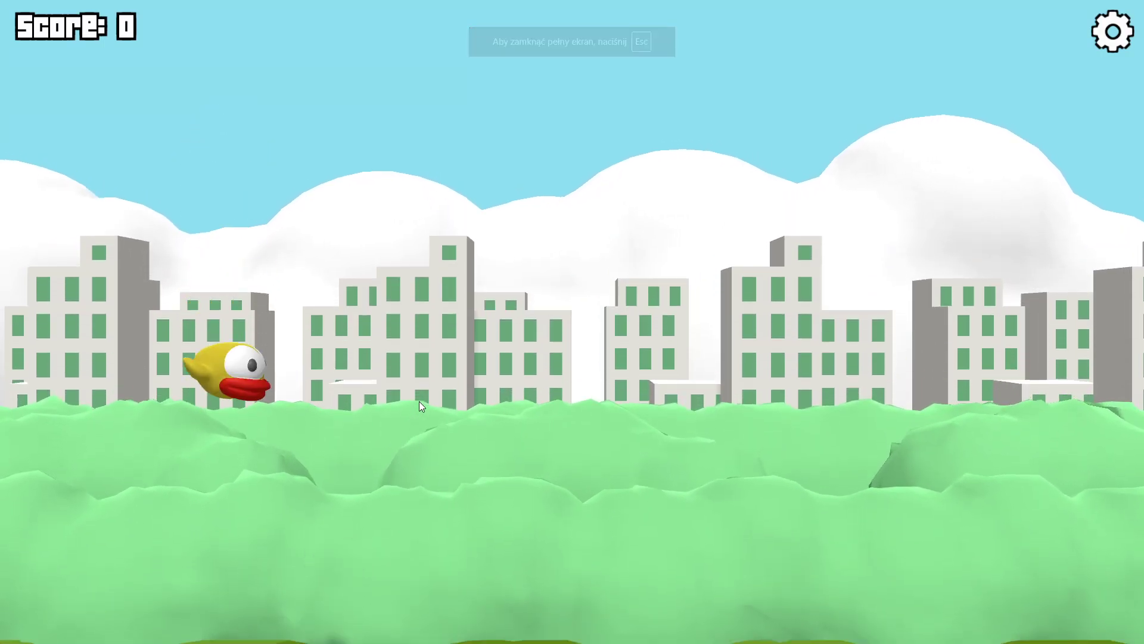
{"action": "left_click", "coordinate": [420, 402]}
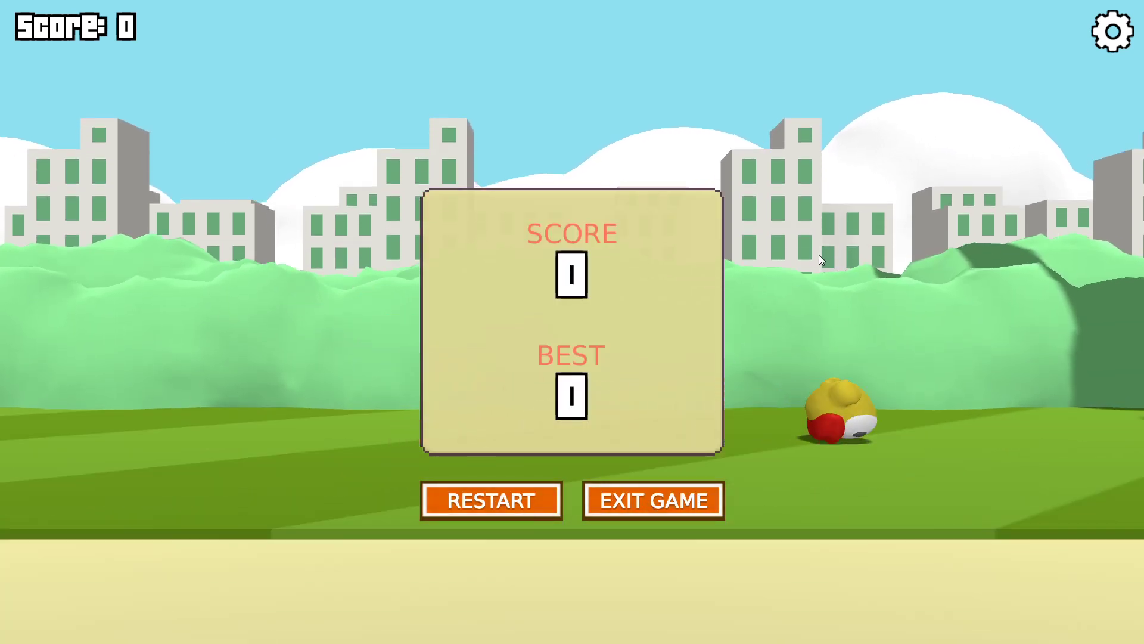
{"action": "key", "text": "Escape"}
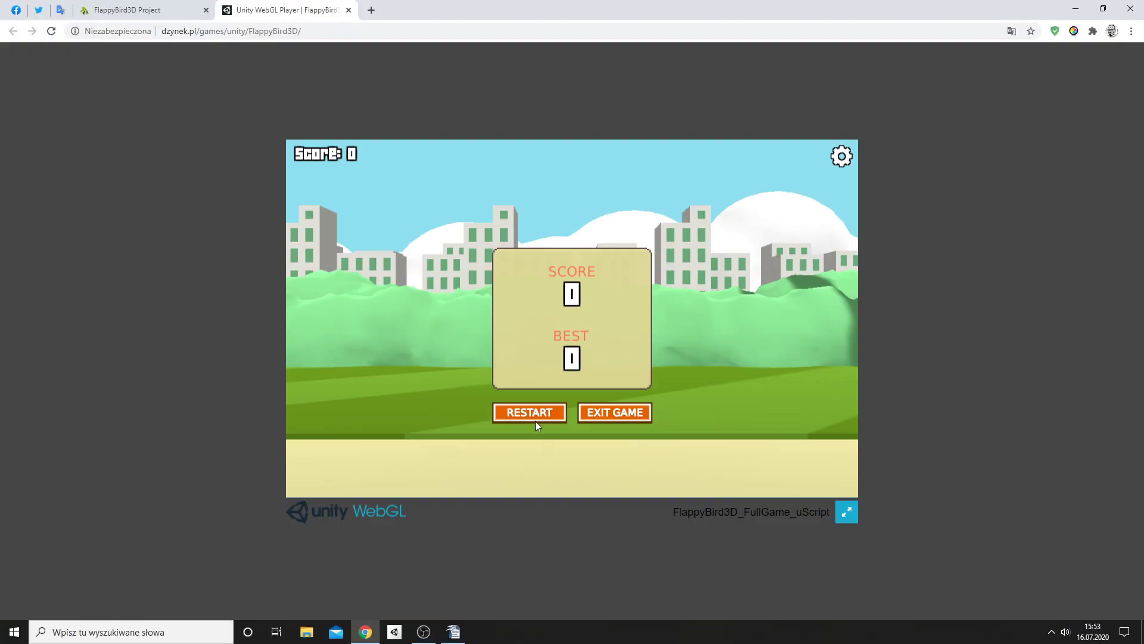
{"action": "left_click", "coordinate": [349, 11]}
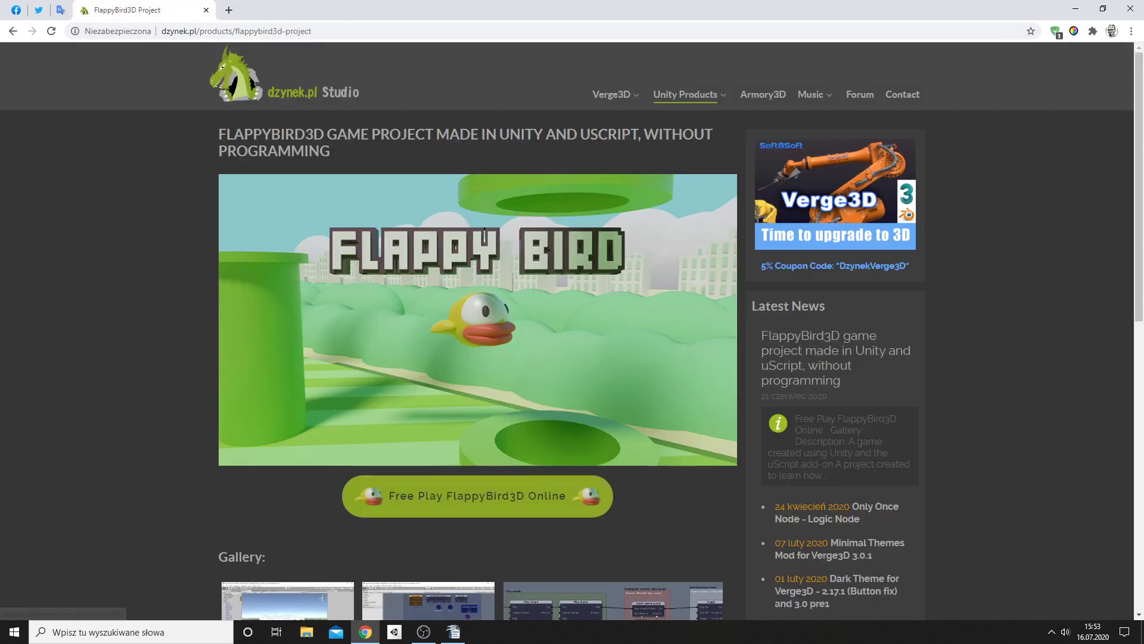
- Select the manual's Instalation heading and step 1 about a new 3D Unity 2018.4 project, then minimize Writer
{"action": "key", "text": "alt+Tab"}
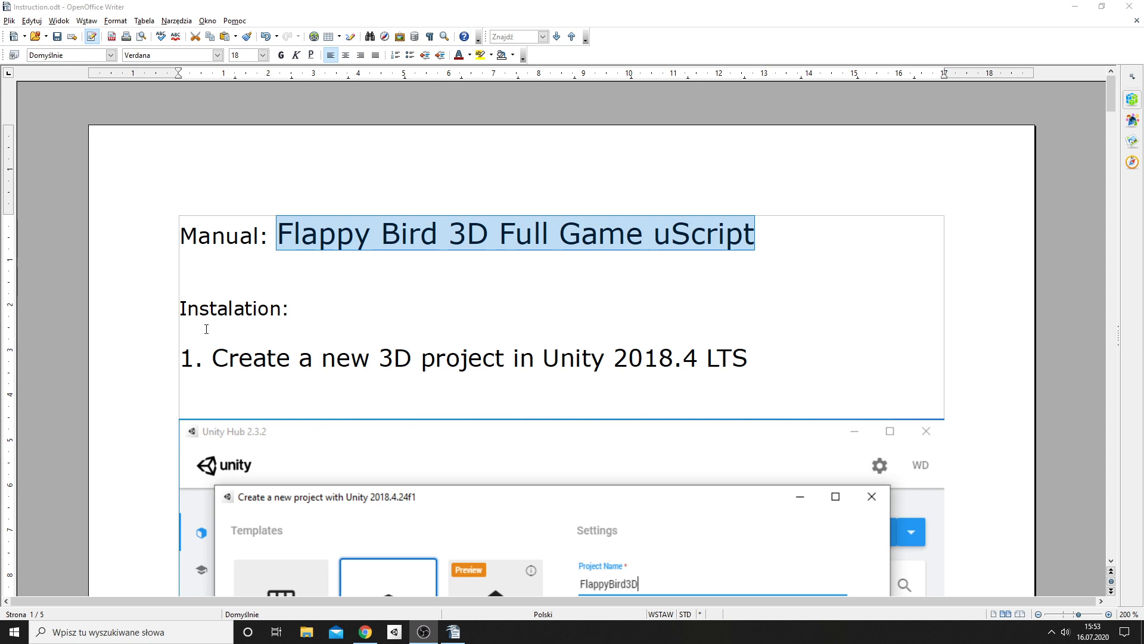
{"action": "left_click_drag", "start_coordinate": [179, 308], "coordinate": [281, 308]}
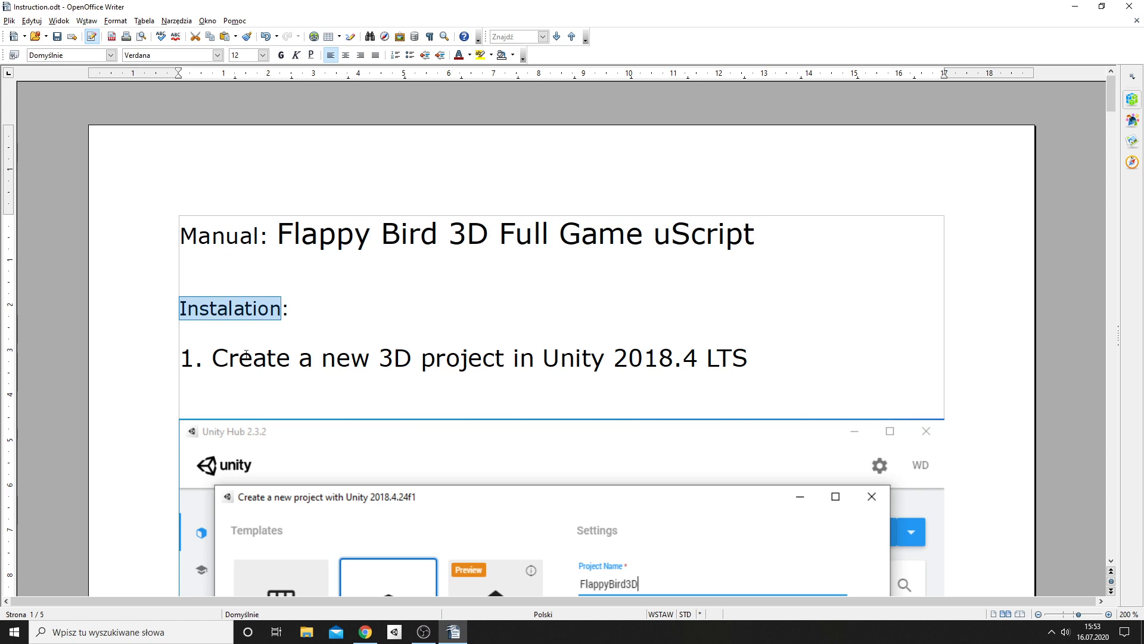
{"action": "left_click_drag", "start_coordinate": [213, 358], "coordinate": [801, 362]}
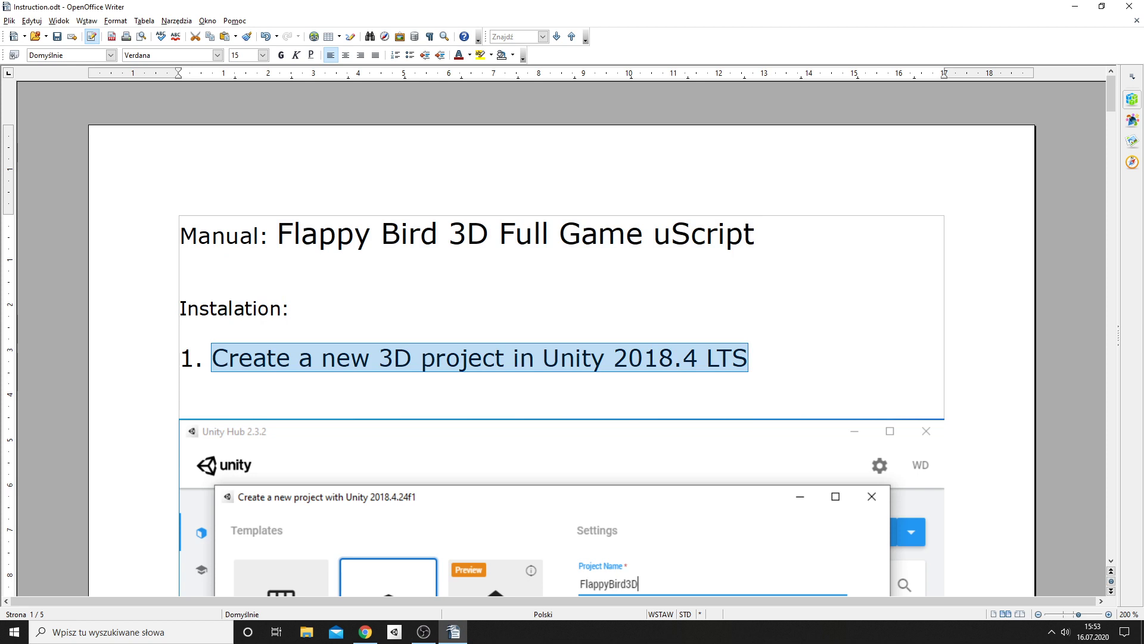
{"action": "key", "text": "alt+Tab"}
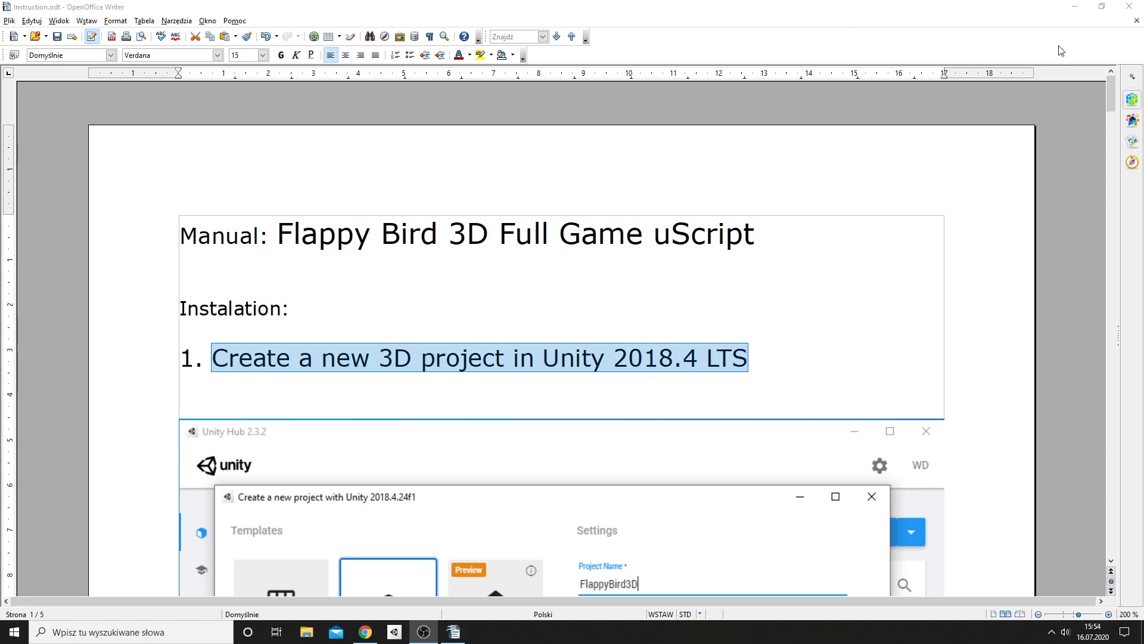
{"action": "left_click", "coordinate": [1076, 9]}
- Launch Unity Hub, start a new 2018.4.24f1 3D project and begin naming it FlappyBird3D_3
{"action": "left_click", "coordinate": [1077, 9]}
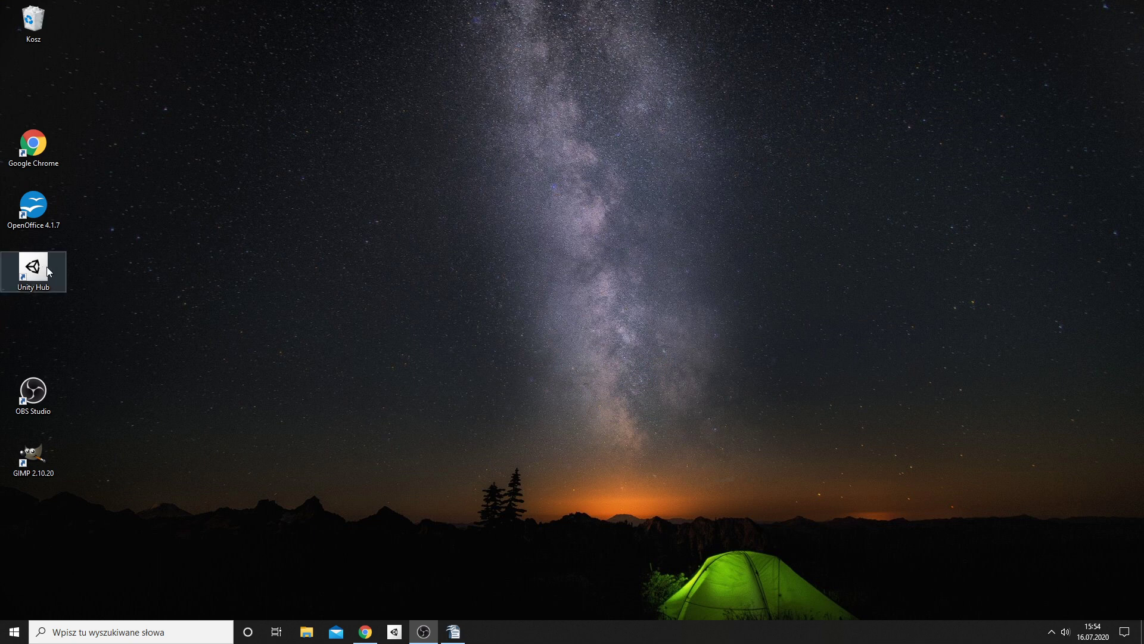
{"action": "left_click_drag", "start_coordinate": [49, 271], "coordinate": [340, 268]}
{"action": "double_click", "coordinate": [367, 269]}
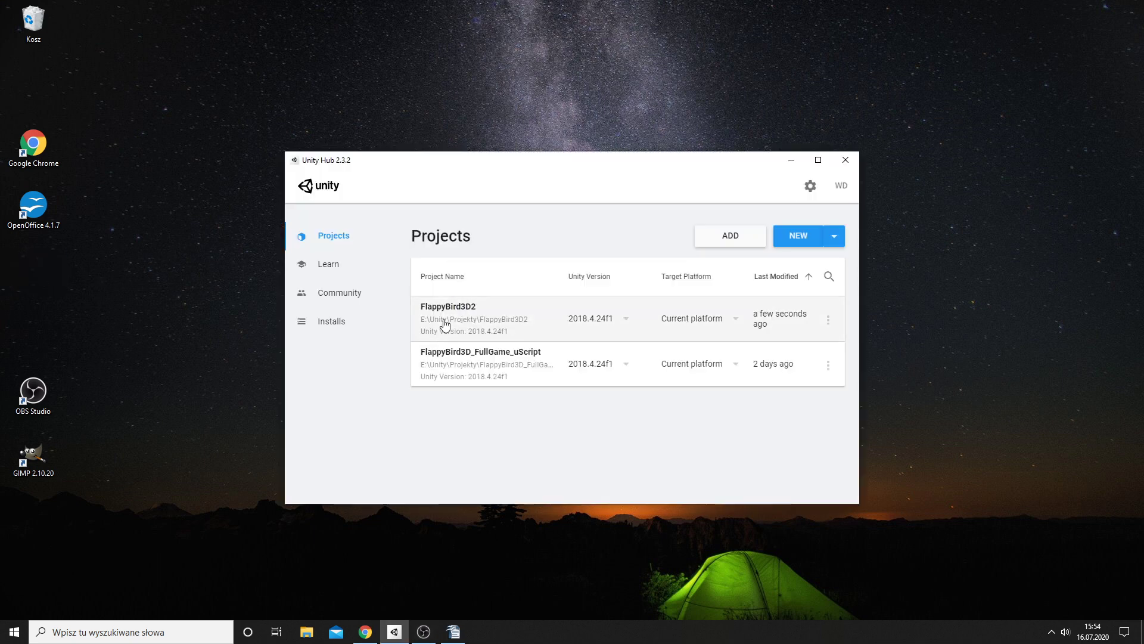
{"action": "left_click", "coordinate": [835, 237]}
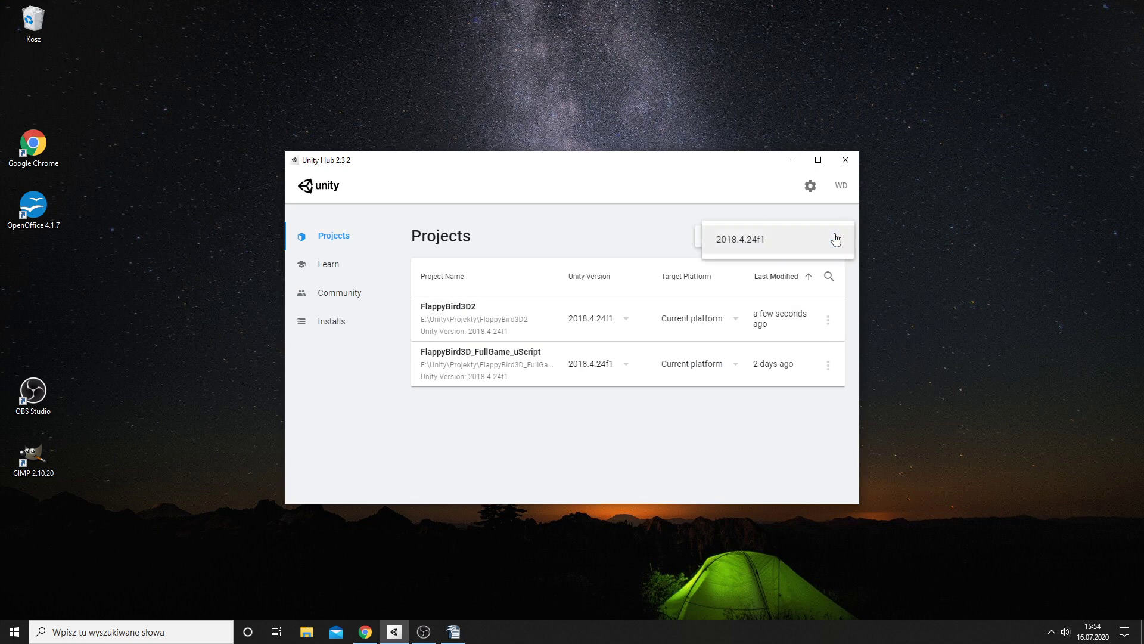
{"action": "left_click", "coordinate": [747, 252]}
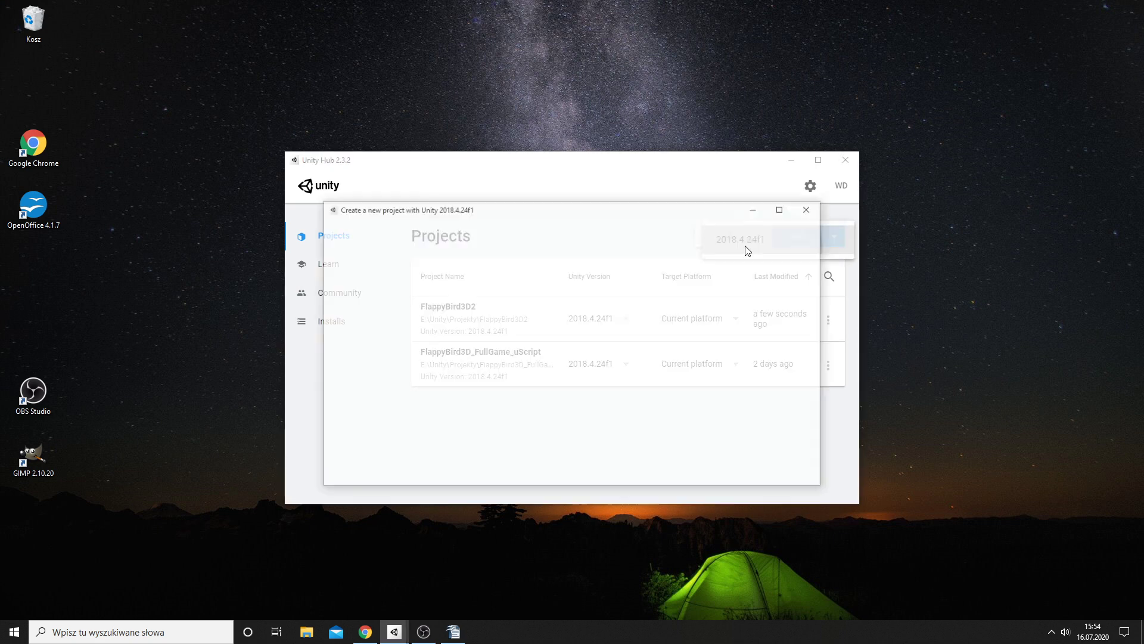
{"action": "left_click_drag", "start_coordinate": [680, 274], "coordinate": [551, 278]}
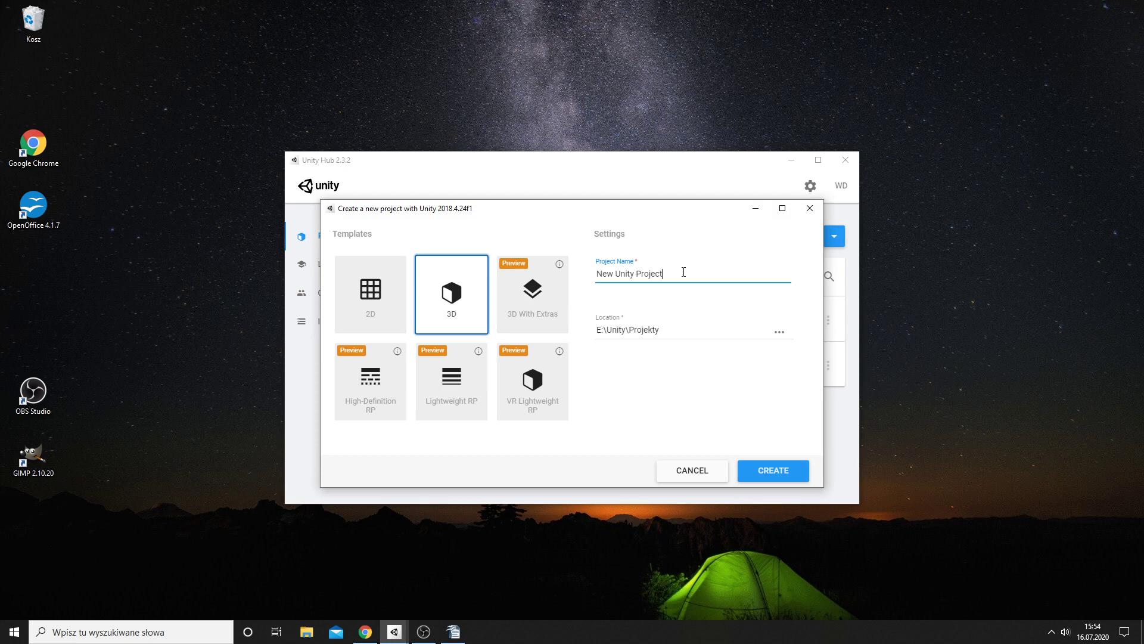
{"action": "type", "text": "FlappyBird3"}
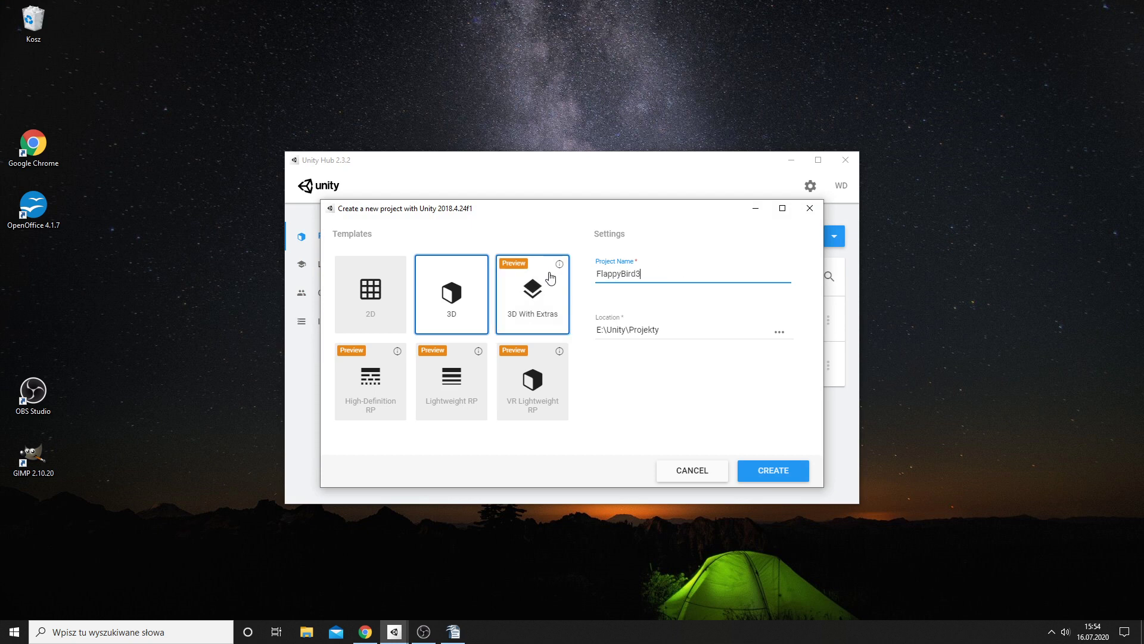
{"action": "type", "text": "D "}
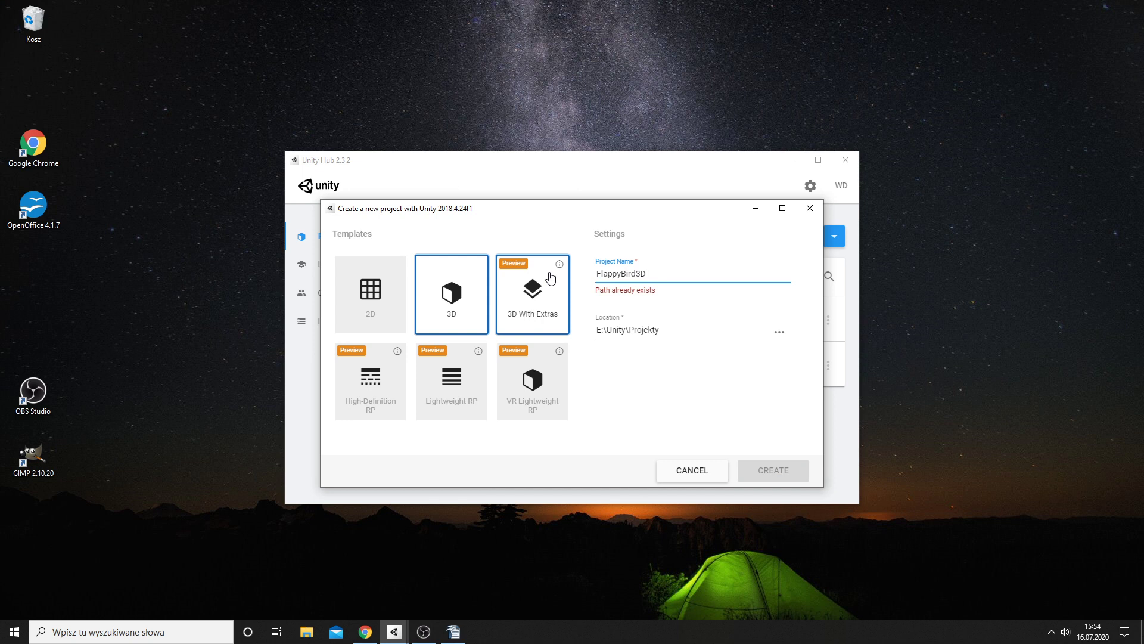
{"action": "type", "text": "_3"}
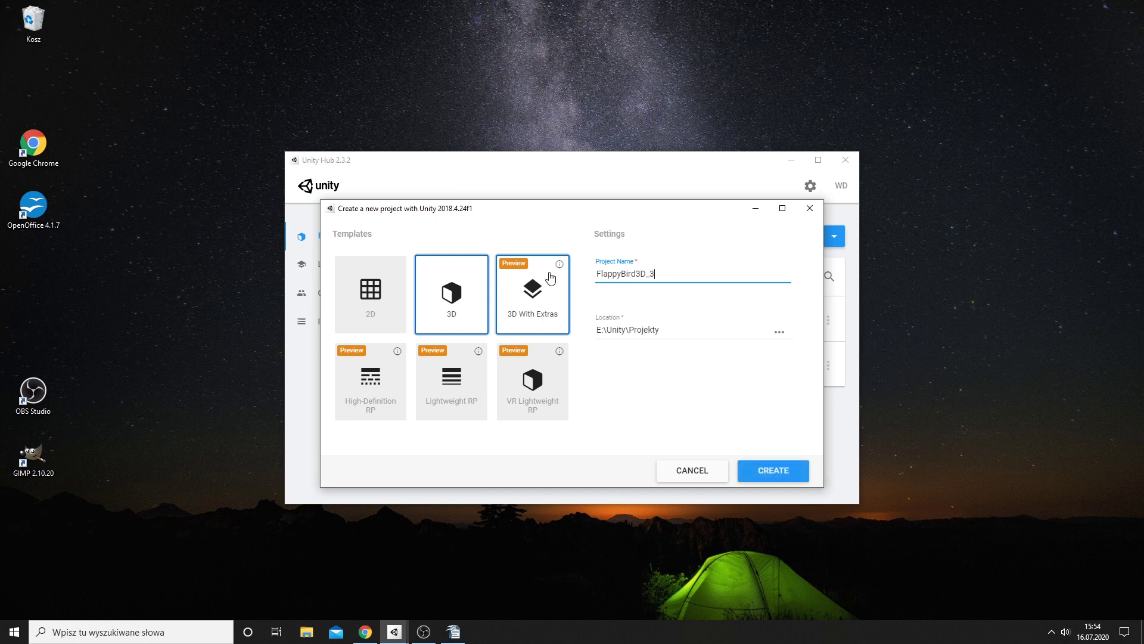
- Create the FlappyBird3D_3 project, then open the manual's uScript Professional store link
{"action": "left_click", "coordinate": [767, 470]}
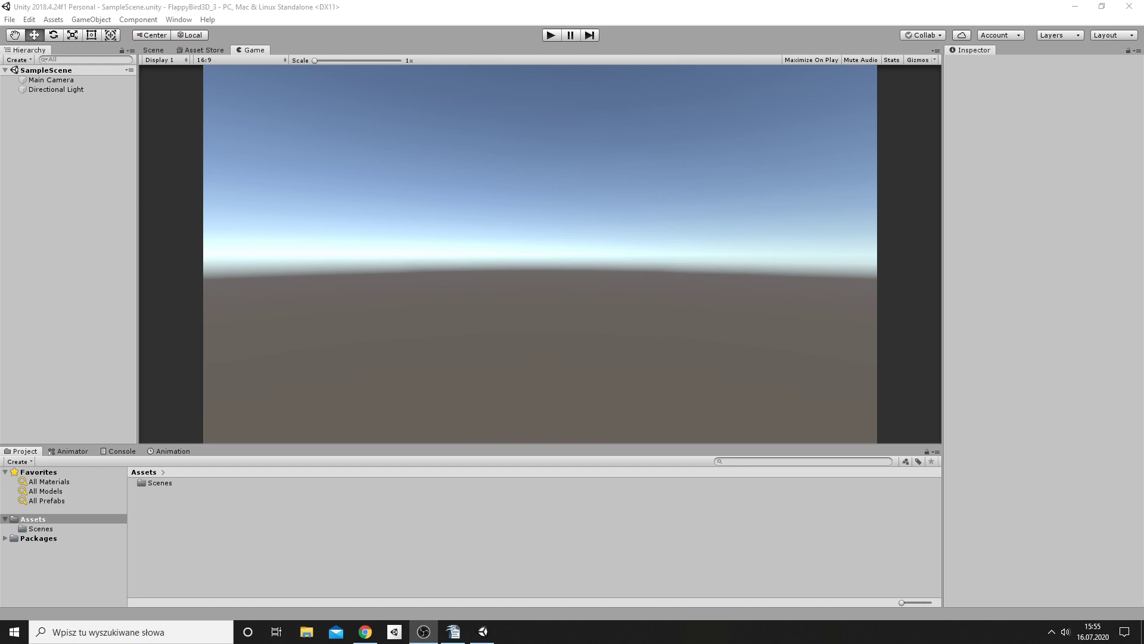
{"action": "left_click", "coordinate": [453, 631]}
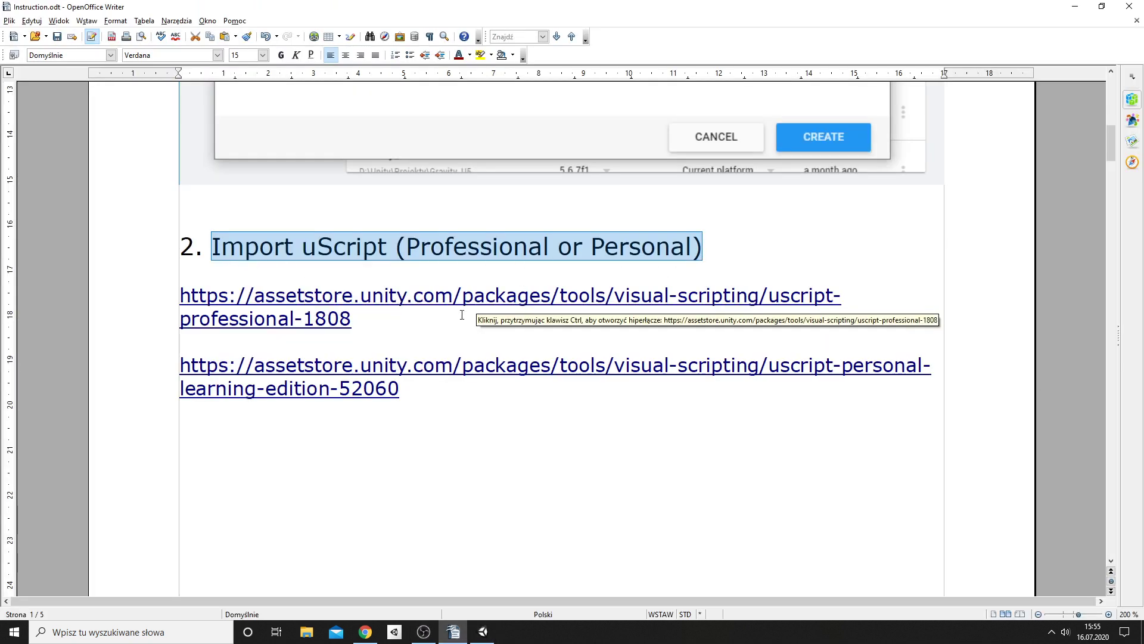
{"action": "left_click", "coordinate": [422, 298], "text": "ctrl"}
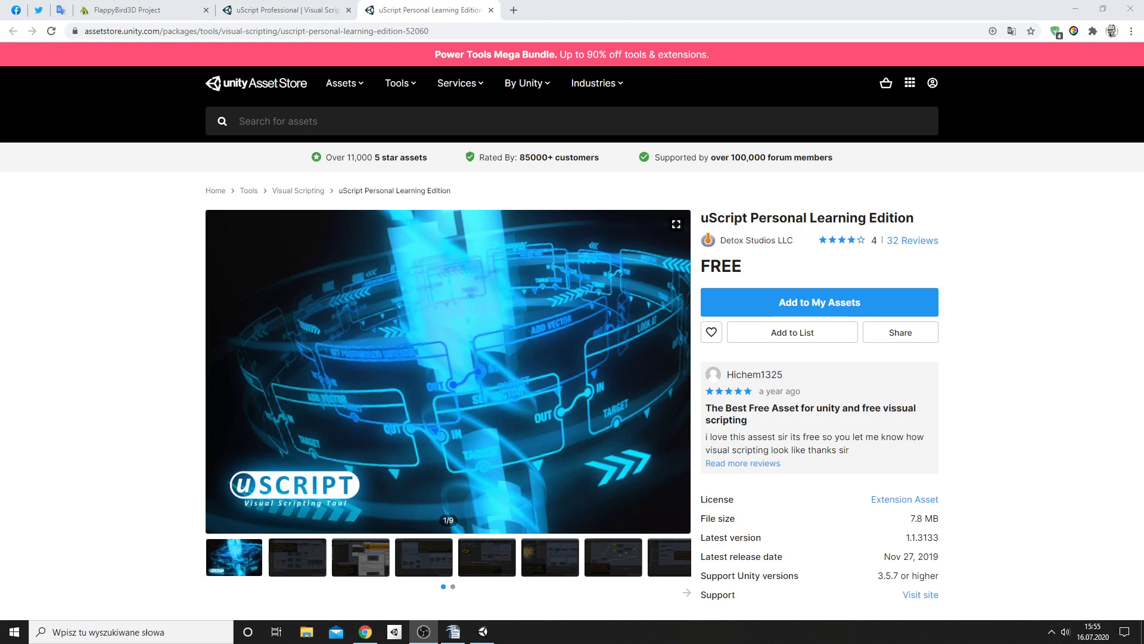
- Open Unity's built-in Asset Store, list My Assets, and focus the search field
{"action": "left_click", "coordinate": [483, 631]}
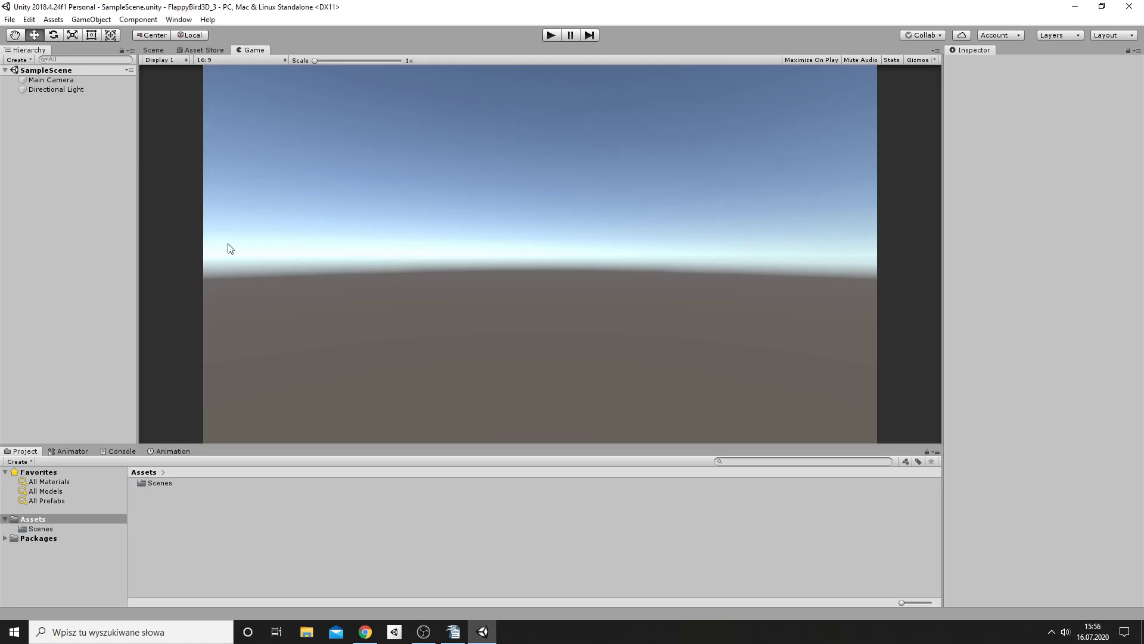
{"action": "left_click", "coordinate": [201, 51]}
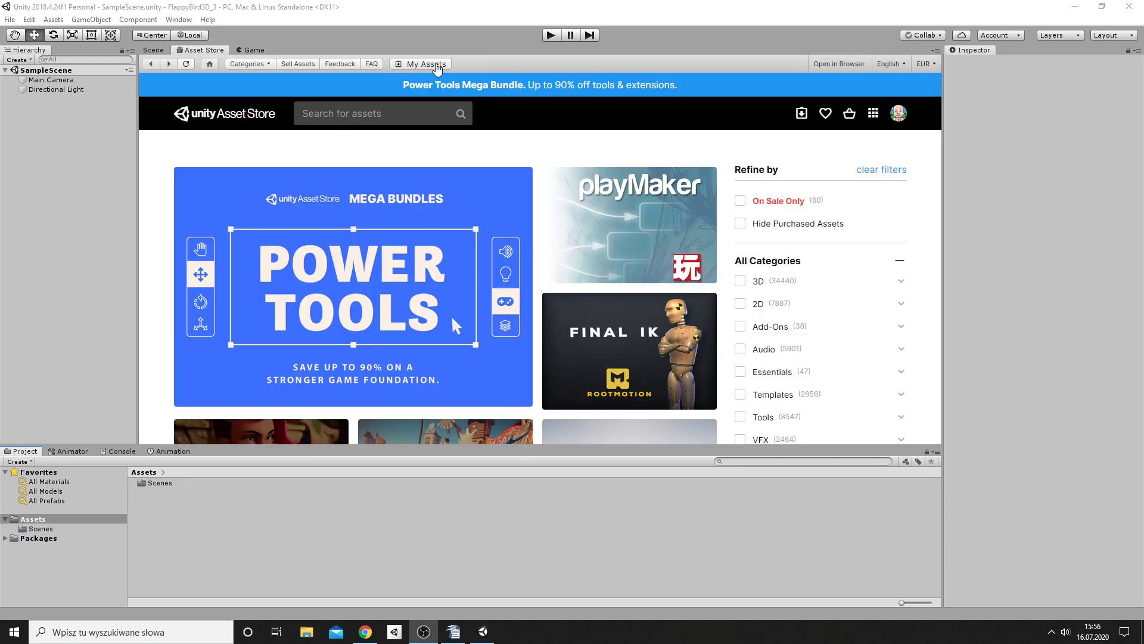
{"action": "left_click", "coordinate": [437, 67]}
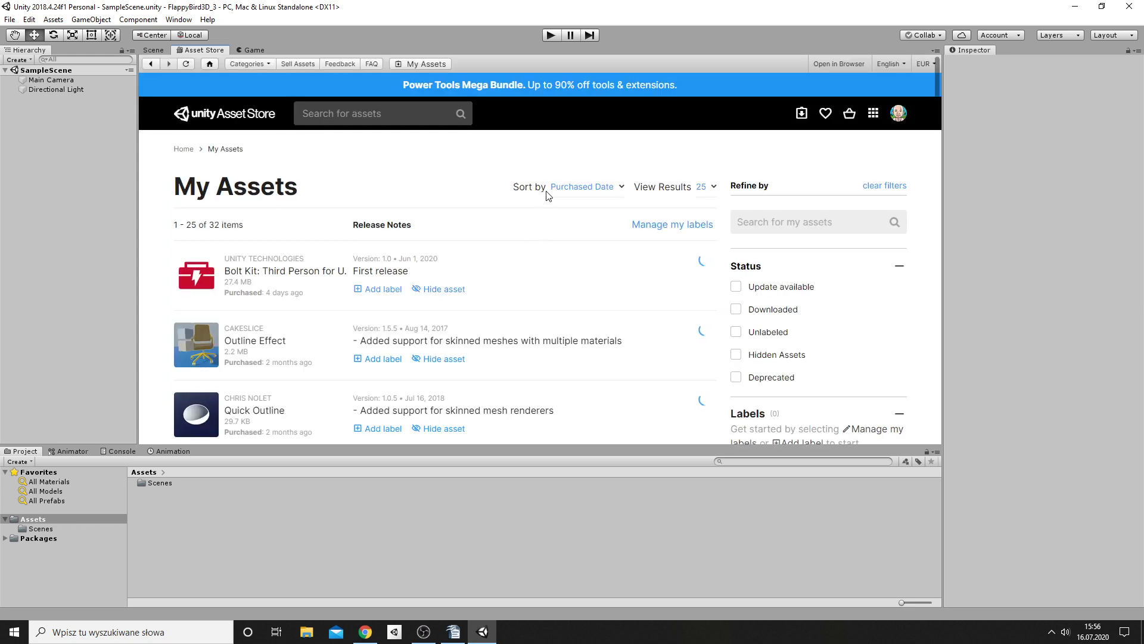
{"action": "left_click", "coordinate": [338, 114]}
- Search the Asset Store for uScript and open the free uScript Personal Learning Edition page
{"action": "type", "text": "uScript"}
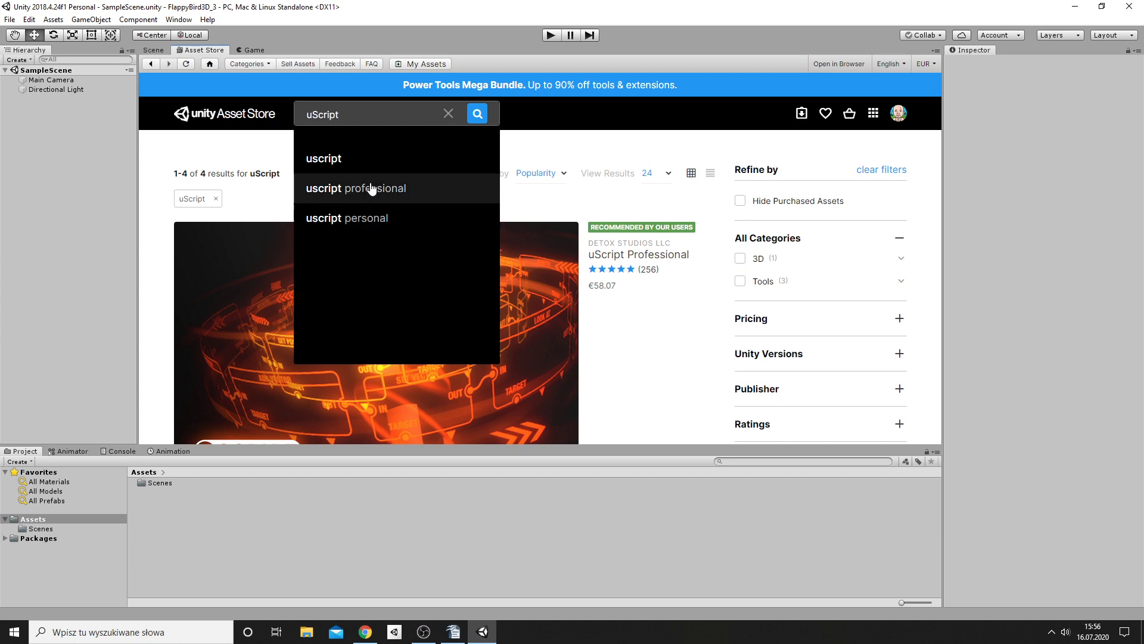
{"action": "left_click", "coordinate": [363, 221]}
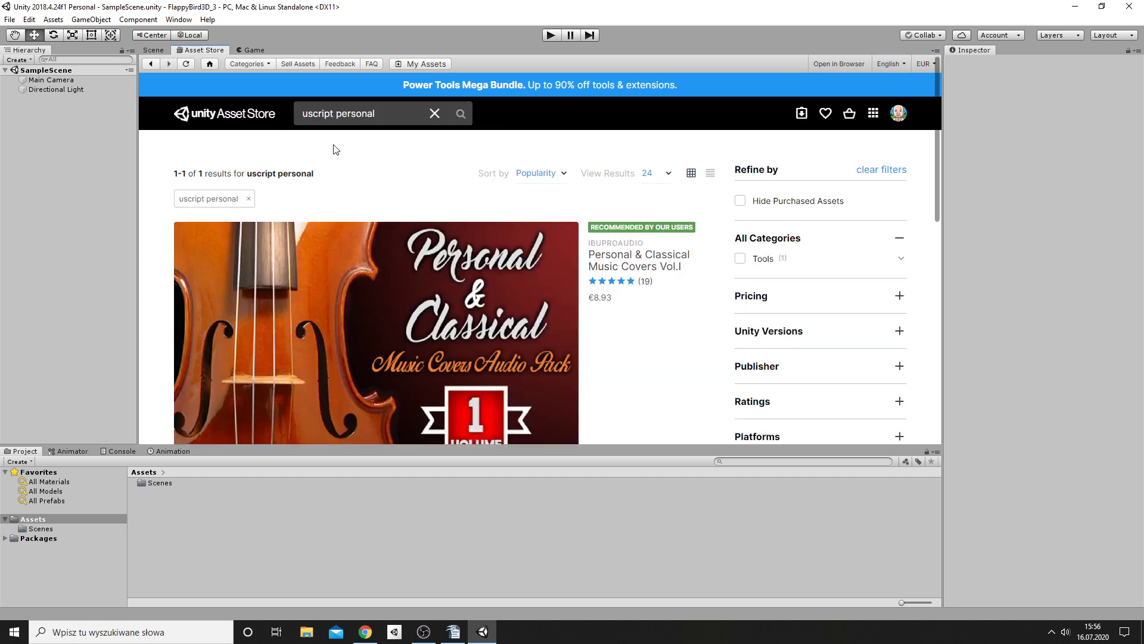
{"action": "scroll", "coordinate": [417, 185], "scroll_direction": "down", "scroll_amount": 3}
{"action": "scroll", "coordinate": [490, 247], "scroll_direction": "down", "scroll_amount": 3}
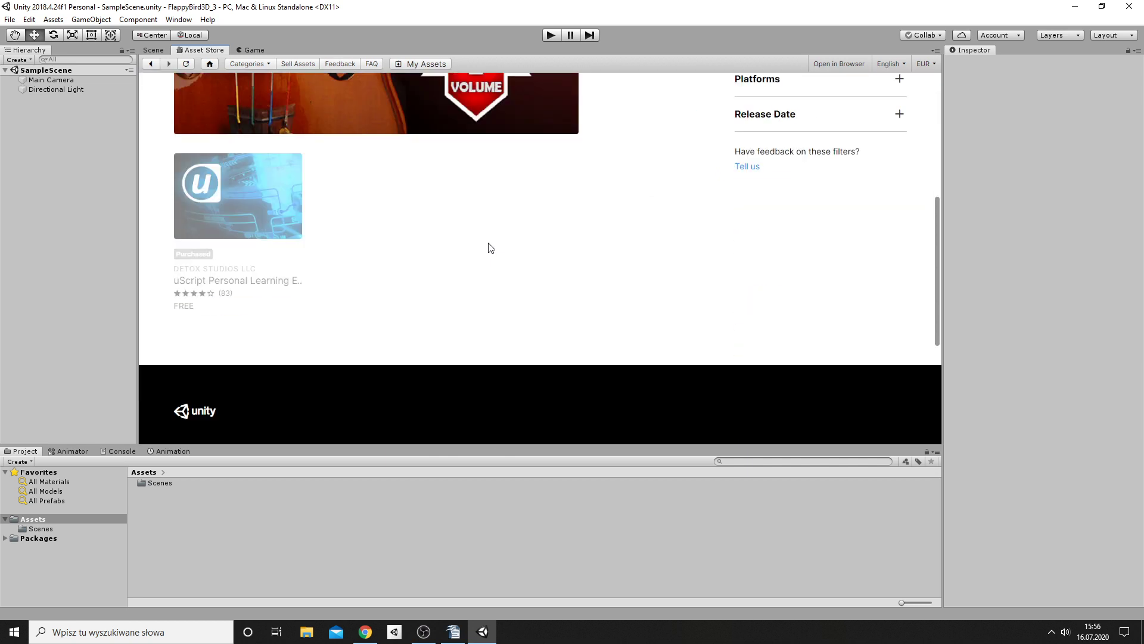
{"action": "left_click", "coordinate": [241, 202]}
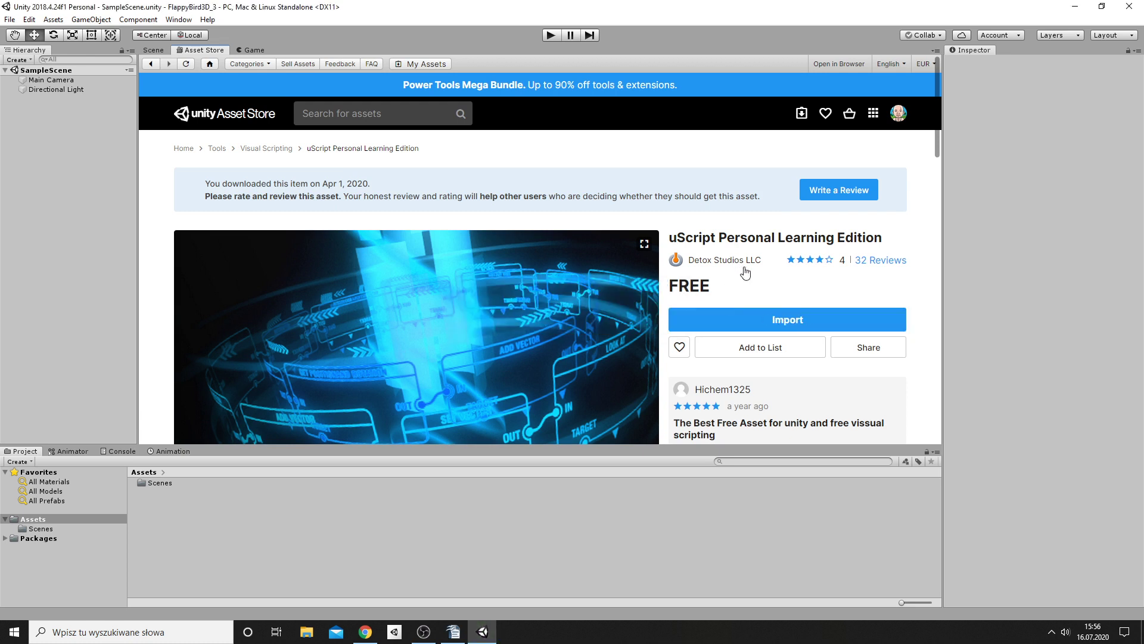
{"action": "scroll", "coordinate": [756, 288], "scroll_direction": "down", "scroll_amount": 2}
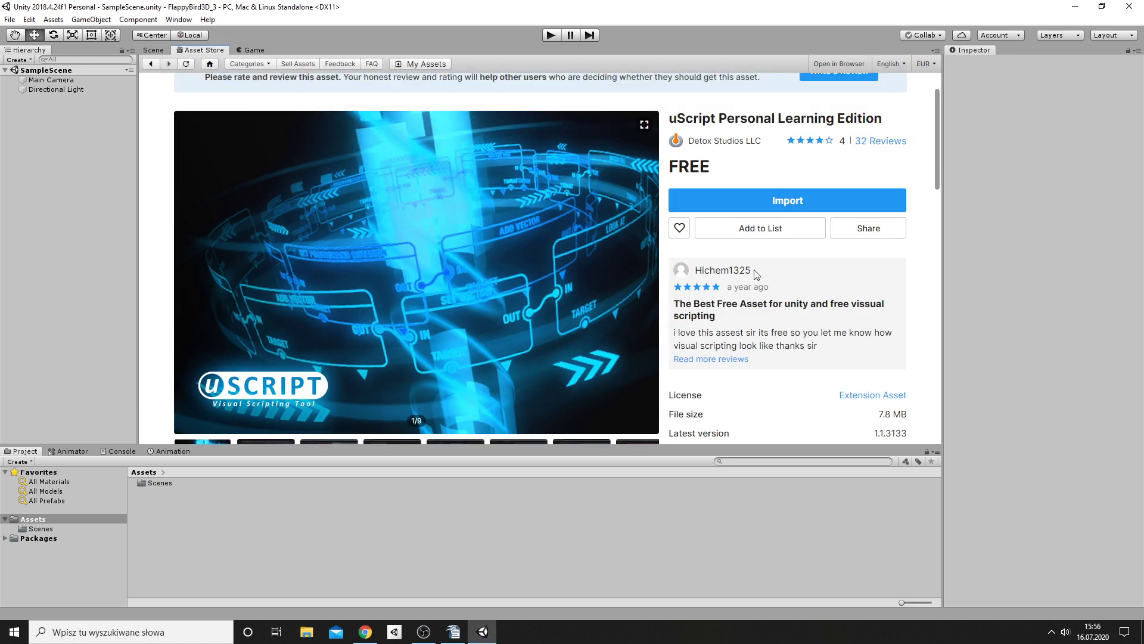
- Import all files of the uScript Personal Learning Edition package into the project
{"action": "left_click", "coordinate": [759, 209]}
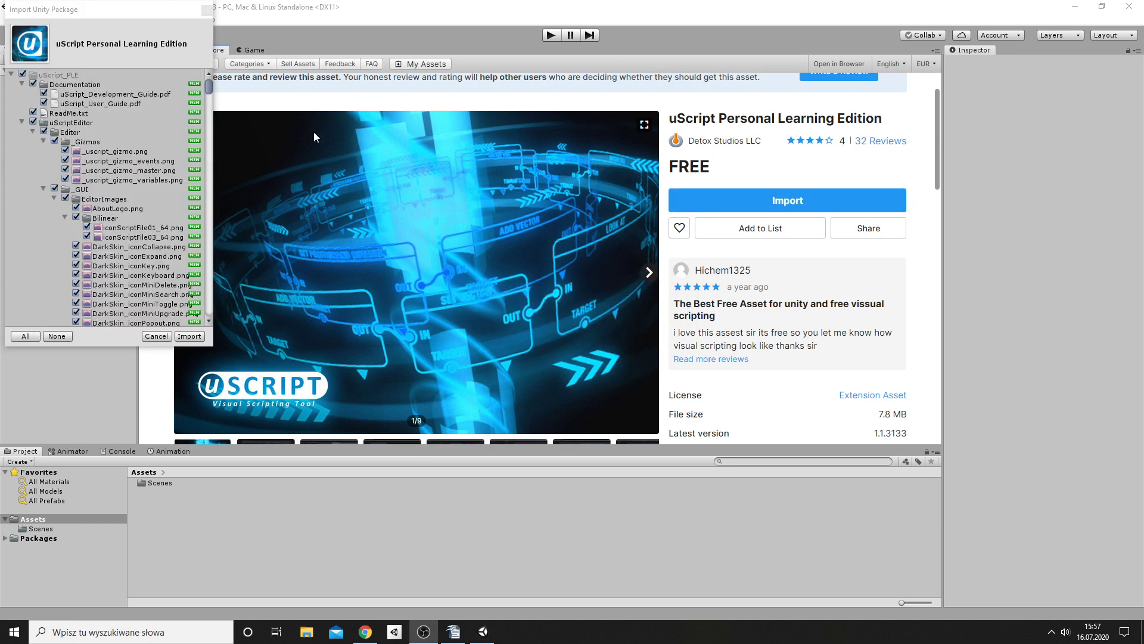
{"action": "left_click_drag", "start_coordinate": [388, 77], "coordinate": [458, 77]}
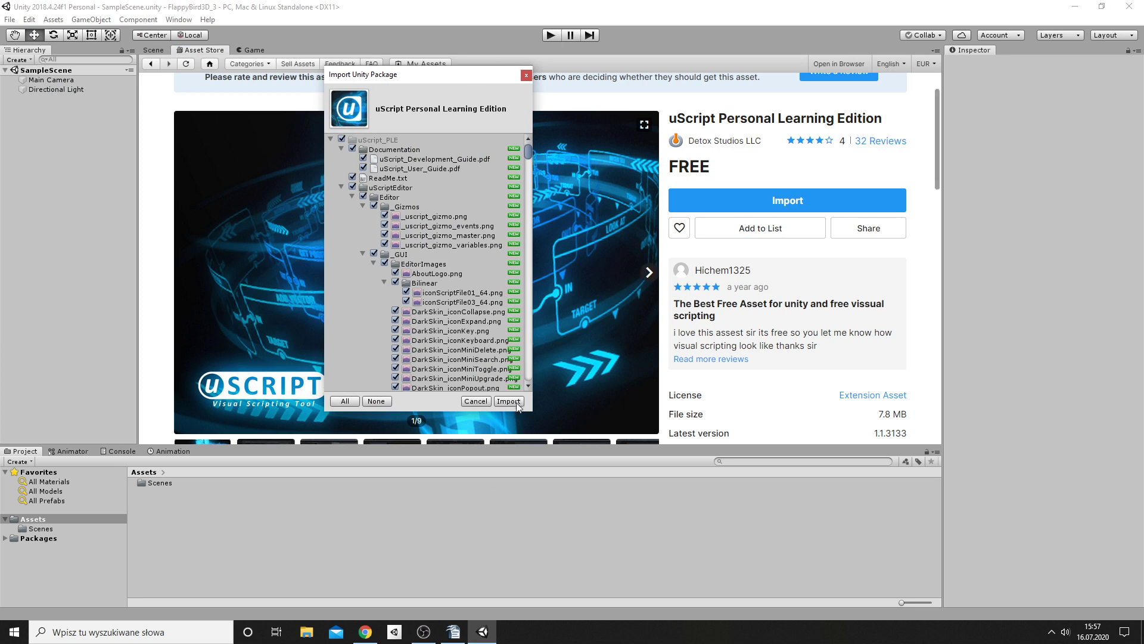
{"action": "left_click", "coordinate": [506, 401]}
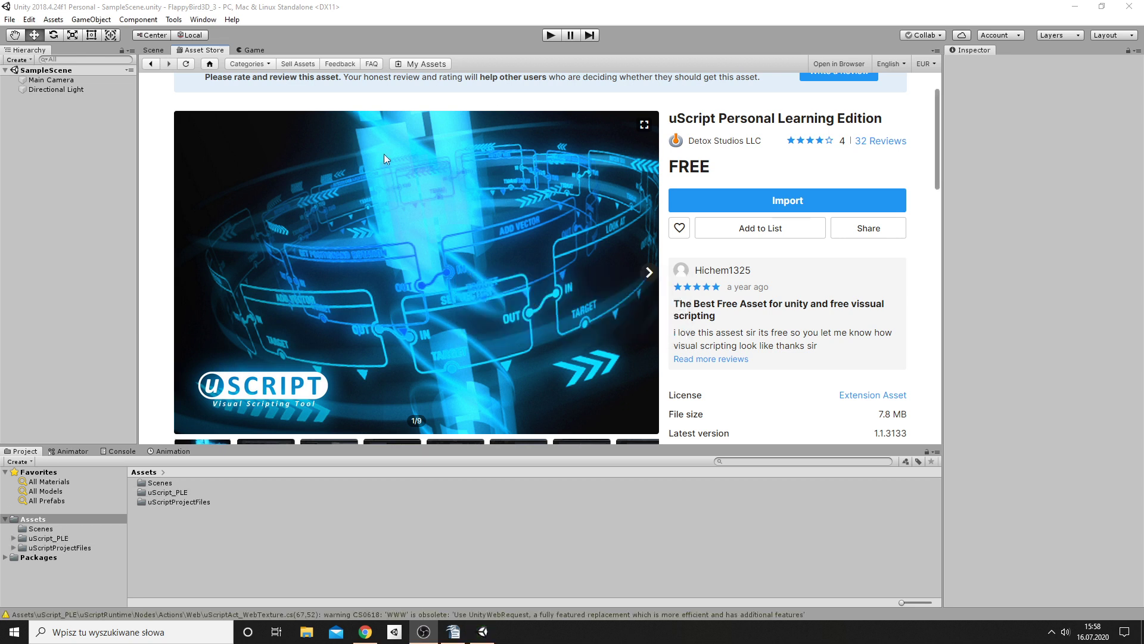
- Start a new Asset Store search for 'ne' and bring the Writer manual to the front
{"action": "scroll", "coordinate": [384, 154], "scroll_direction": "up", "scroll_amount": 3}
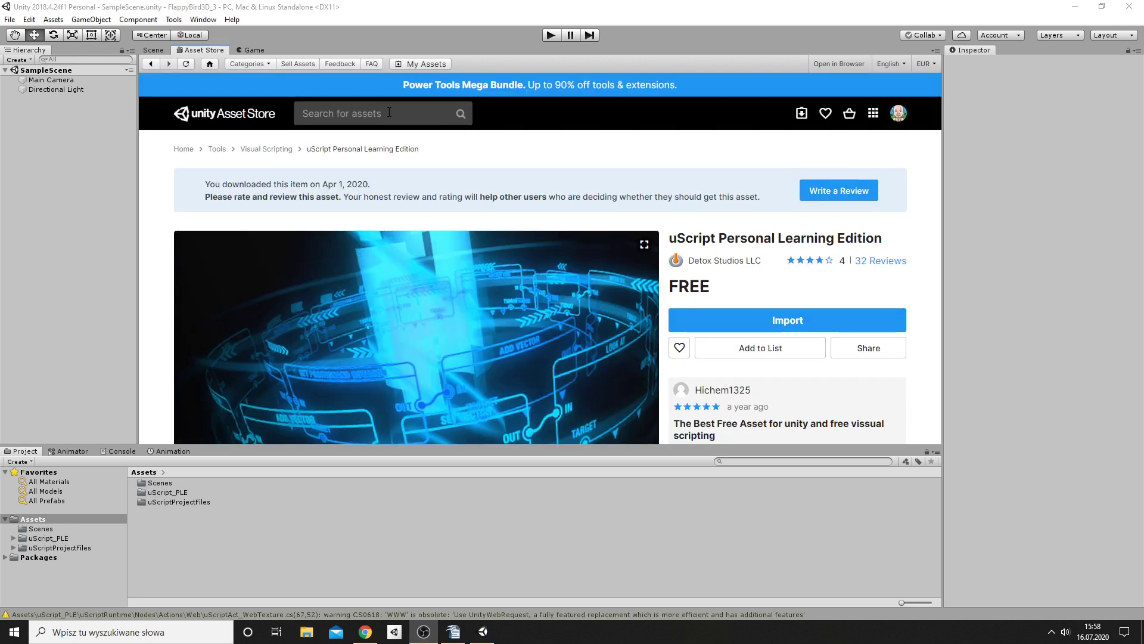
{"action": "left_click", "coordinate": [389, 112]}
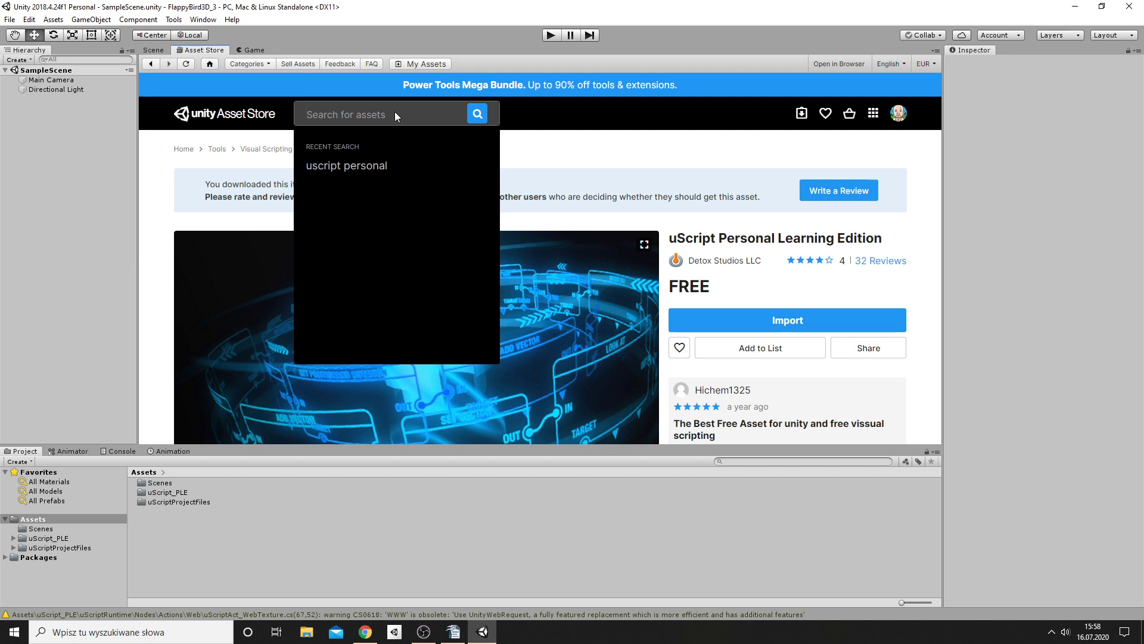
{"action": "type", "text": "ne"}
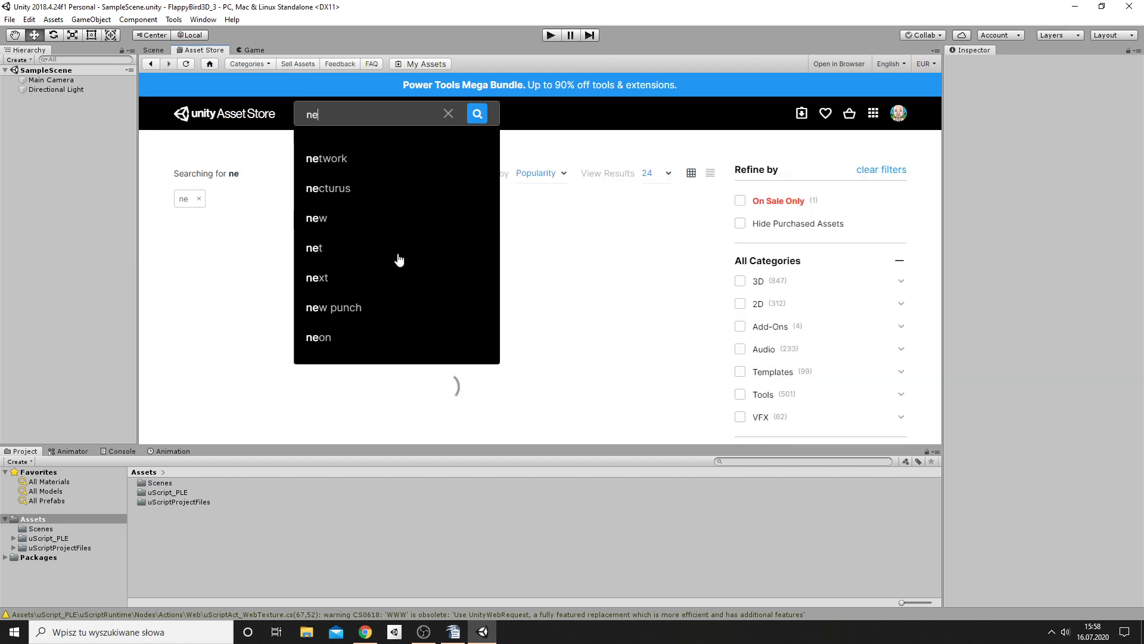
{"action": "left_click", "coordinate": [454, 632]}
- Scroll the manual to step 3, select 'Import hyenApp's Necronodicon', and return to Unity
{"action": "scroll", "coordinate": [302, 345], "scroll_direction": "down", "scroll_amount": 3}
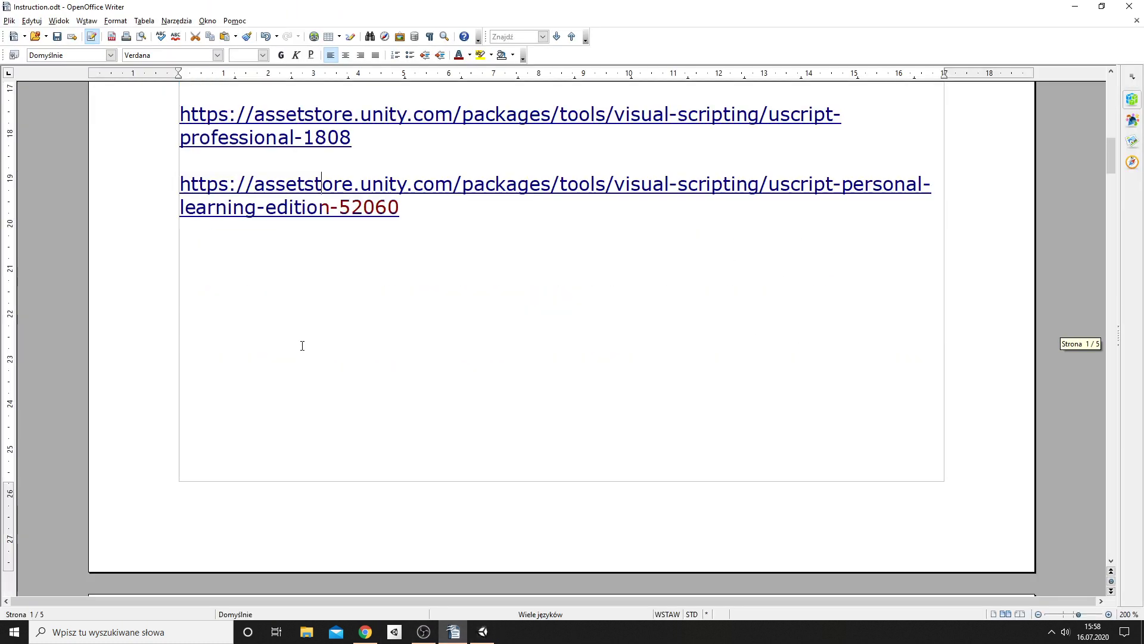
{"action": "scroll", "coordinate": [310, 346], "scroll_direction": "down", "scroll_amount": 7}
{"action": "scroll", "coordinate": [313, 345], "scroll_direction": "down", "scroll_amount": 2}
{"action": "scroll", "coordinate": [313, 344], "scroll_direction": "down", "scroll_amount": 1}
{"action": "scroll", "coordinate": [319, 346], "scroll_direction": "down", "scroll_amount": 8}
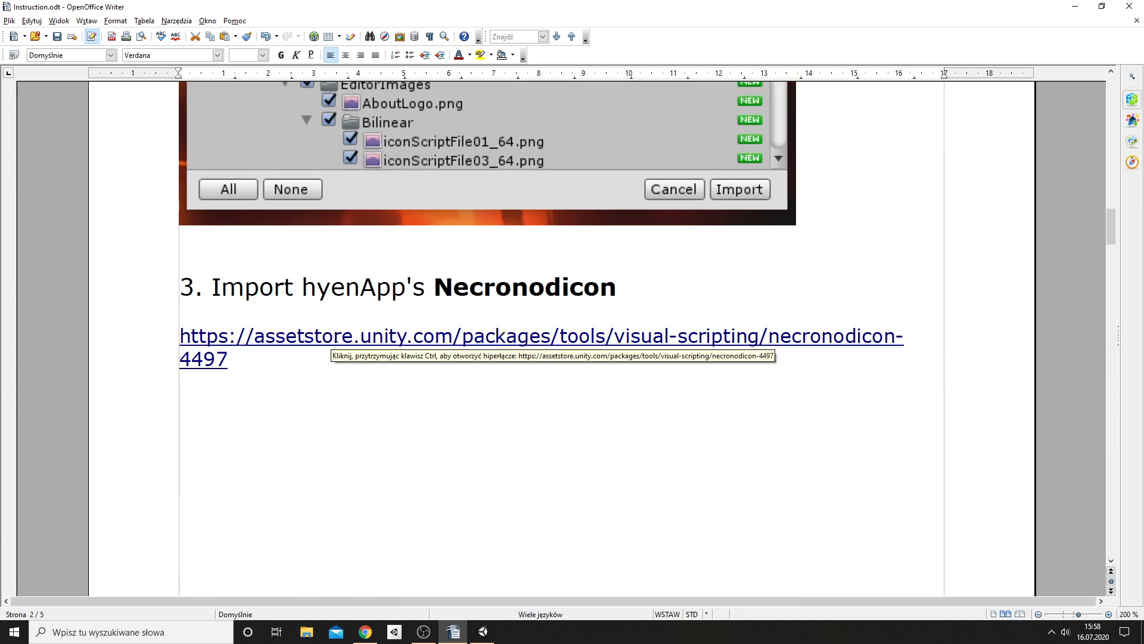
{"action": "scroll", "coordinate": [329, 340], "scroll_direction": "down", "scroll_amount": 1}
{"action": "left_click_drag", "start_coordinate": [212, 225], "coordinate": [644, 231]}
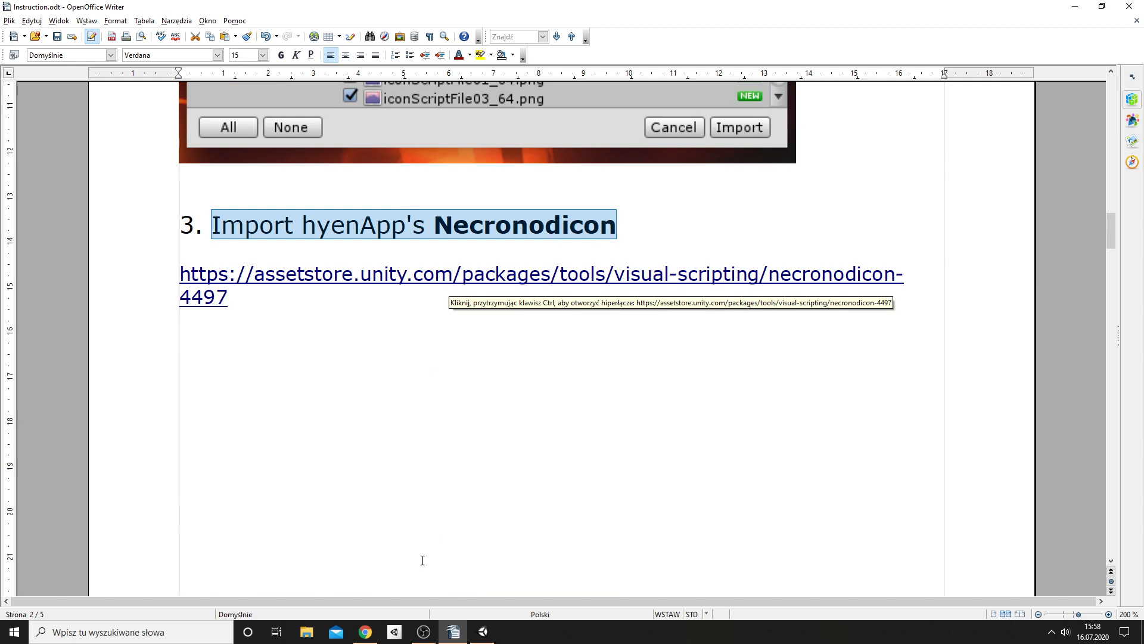
{"action": "mouse_move", "coordinate": [487, 636]}
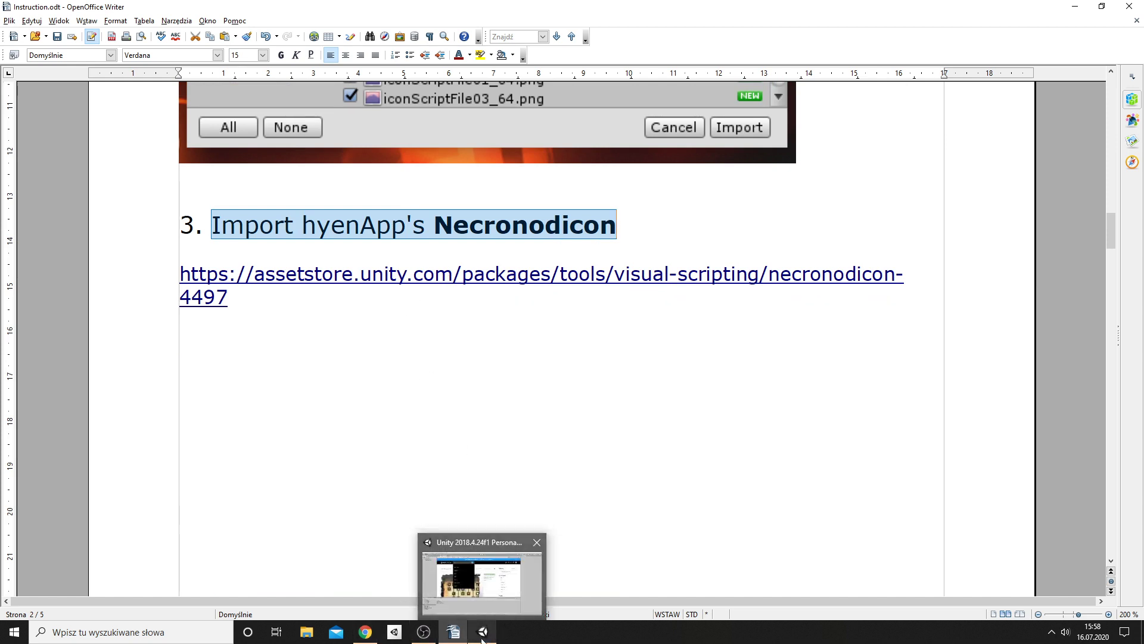
{"action": "left_click", "coordinate": [483, 636]}
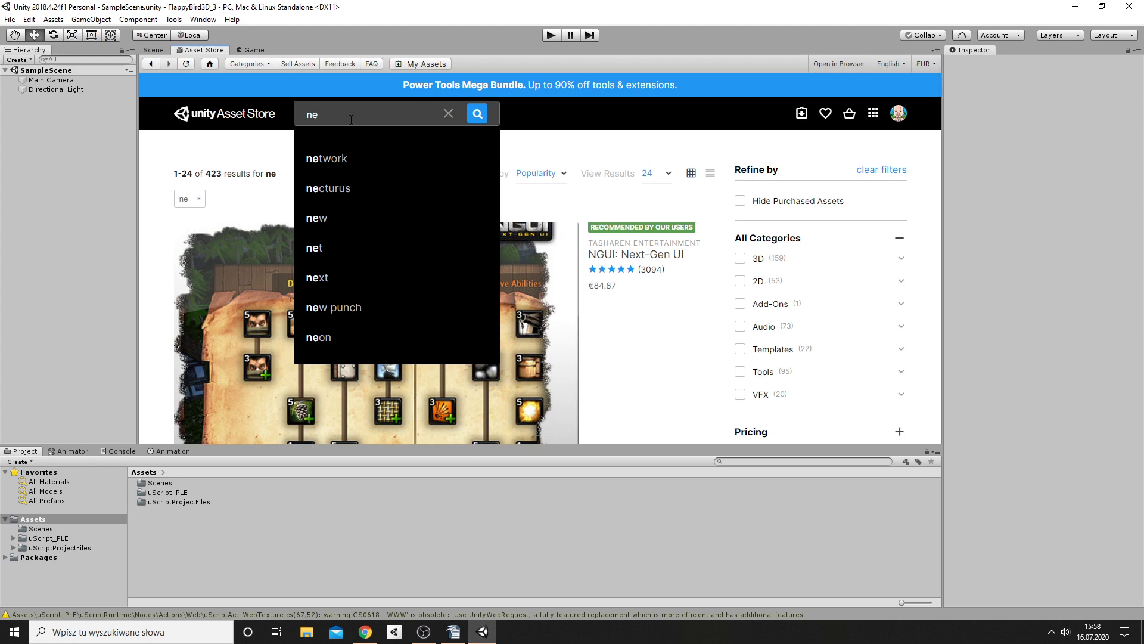
- Search the Asset Store for necronodicon, then download and import the hyenApp Necronodicon package
{"action": "key", "text": "r"}
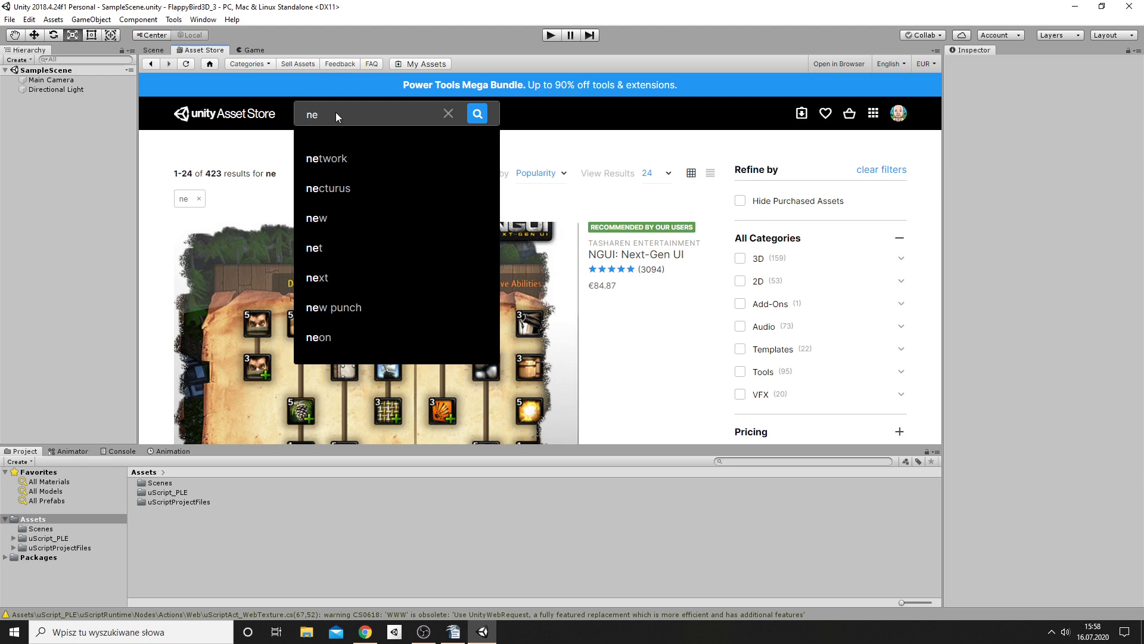
{"action": "type", "text": "crono"}
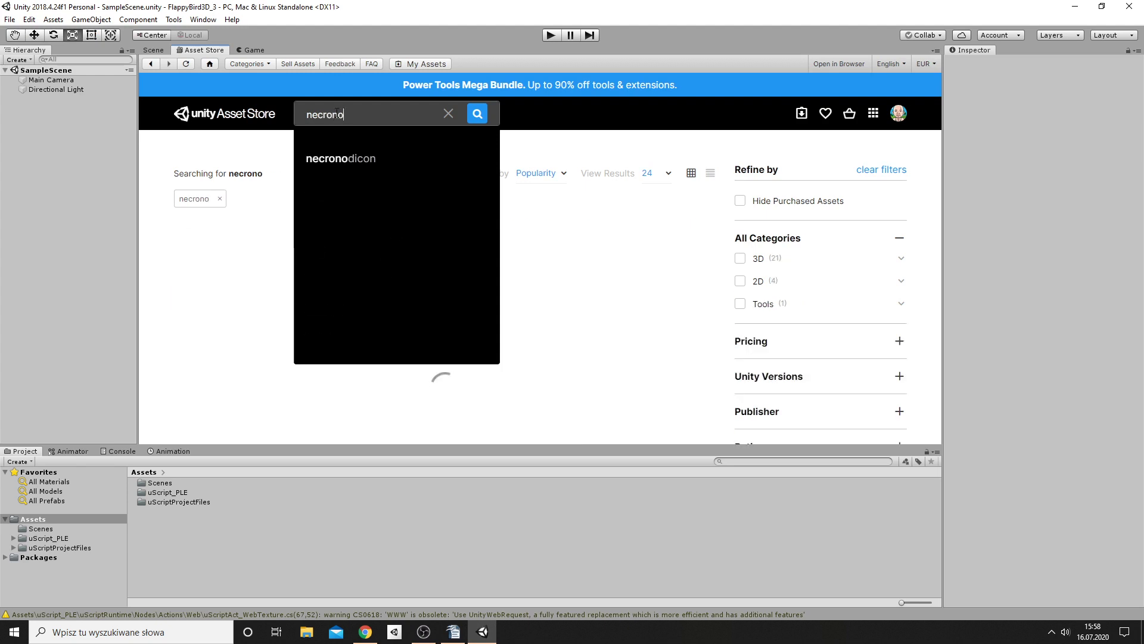
{"action": "left_click", "coordinate": [363, 158]}
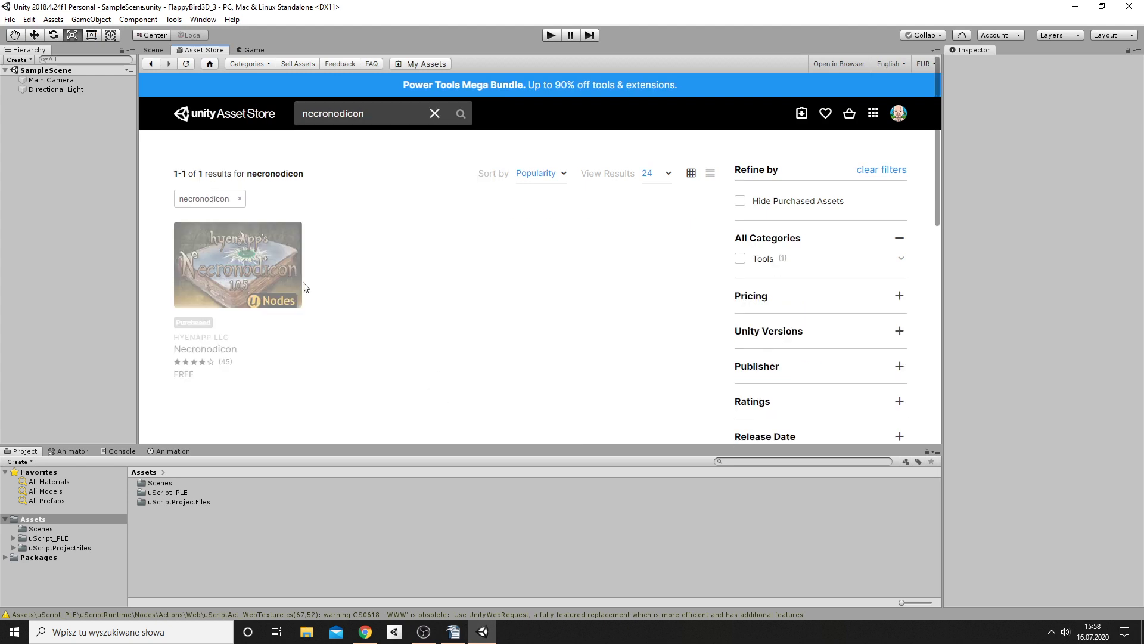
{"action": "left_click", "coordinate": [217, 267]}
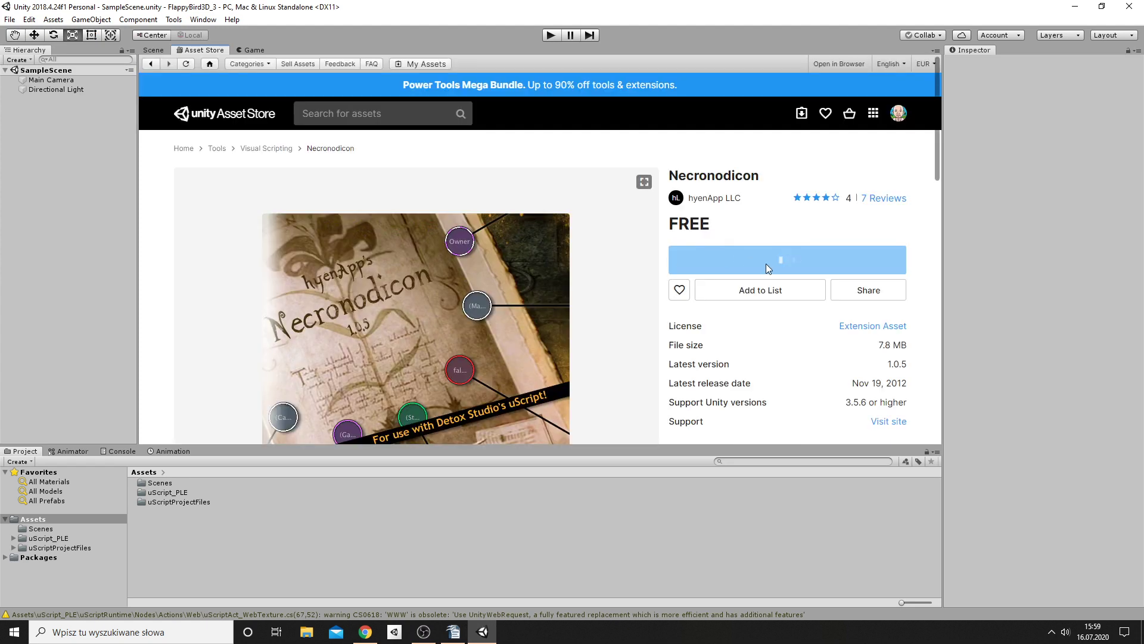
{"action": "left_click", "coordinate": [770, 323]}
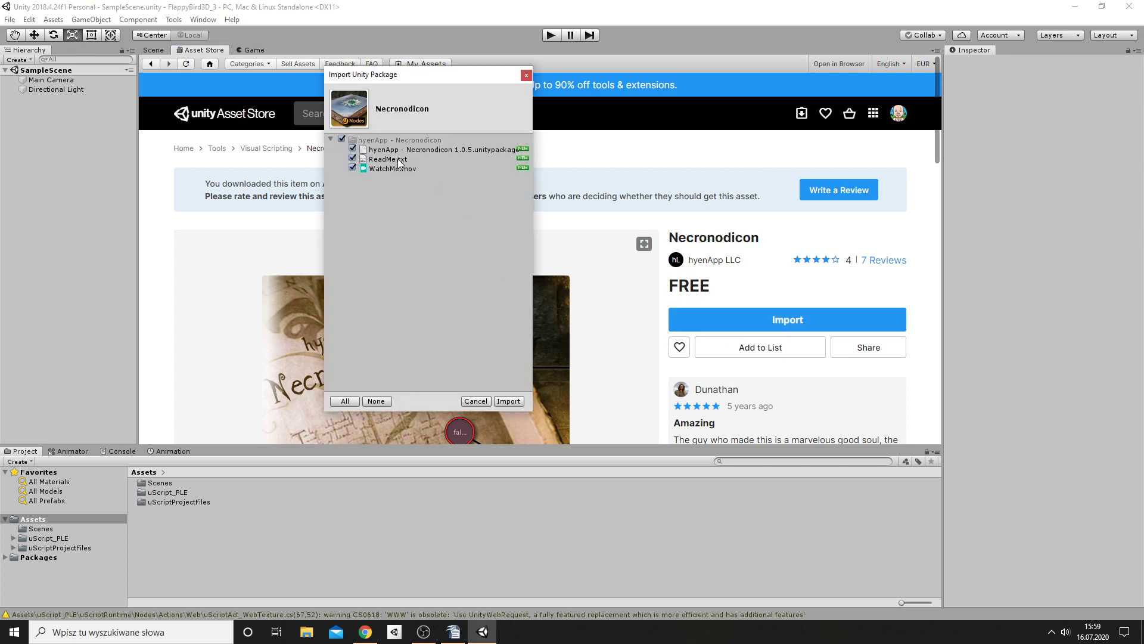
{"action": "left_click", "coordinate": [510, 401]}
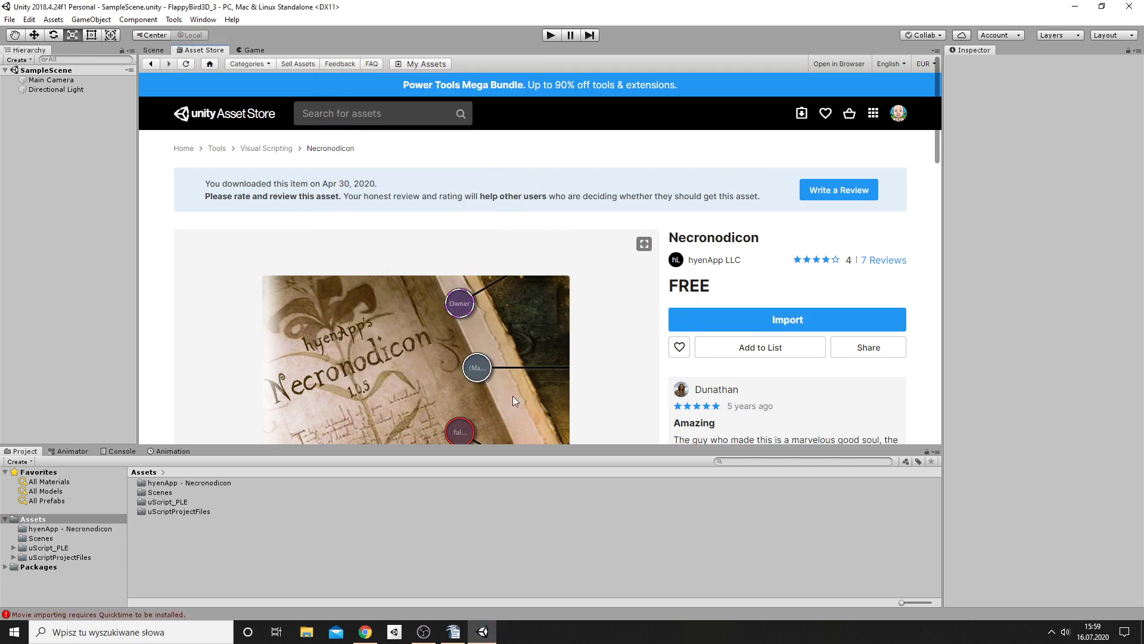
- Open the nested Necronodicon 1.0.5 package and tick only hyenApp_MaterialSetTextureOffset.cs and hyenApp_InputGetButton.cs
{"action": "double_click", "coordinate": [202, 484]}
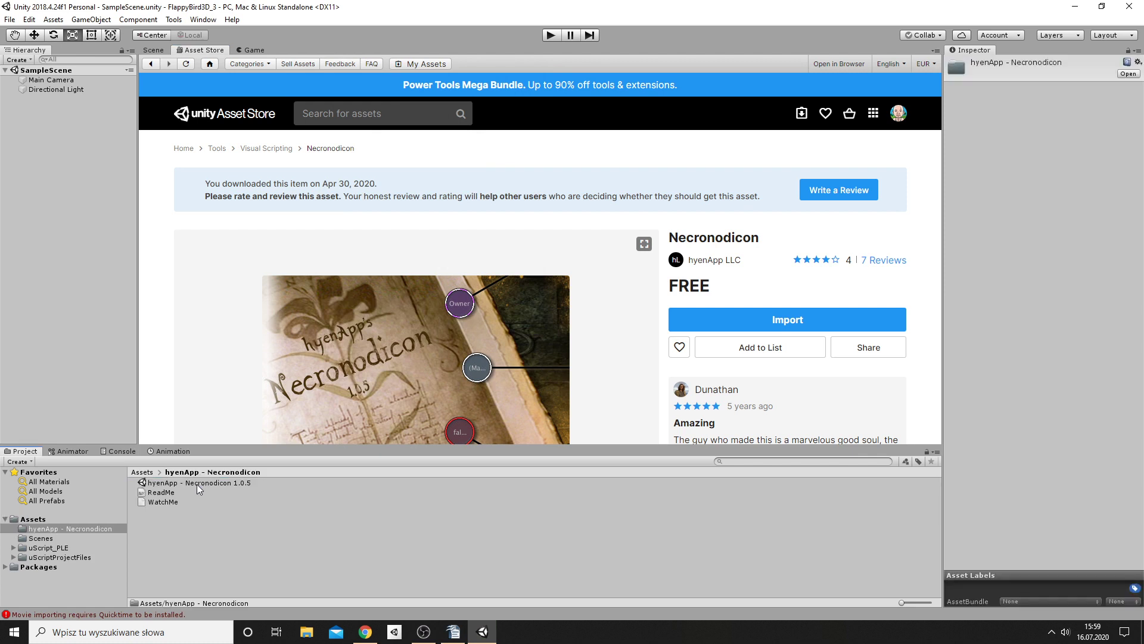
{"action": "double_click", "coordinate": [196, 484]}
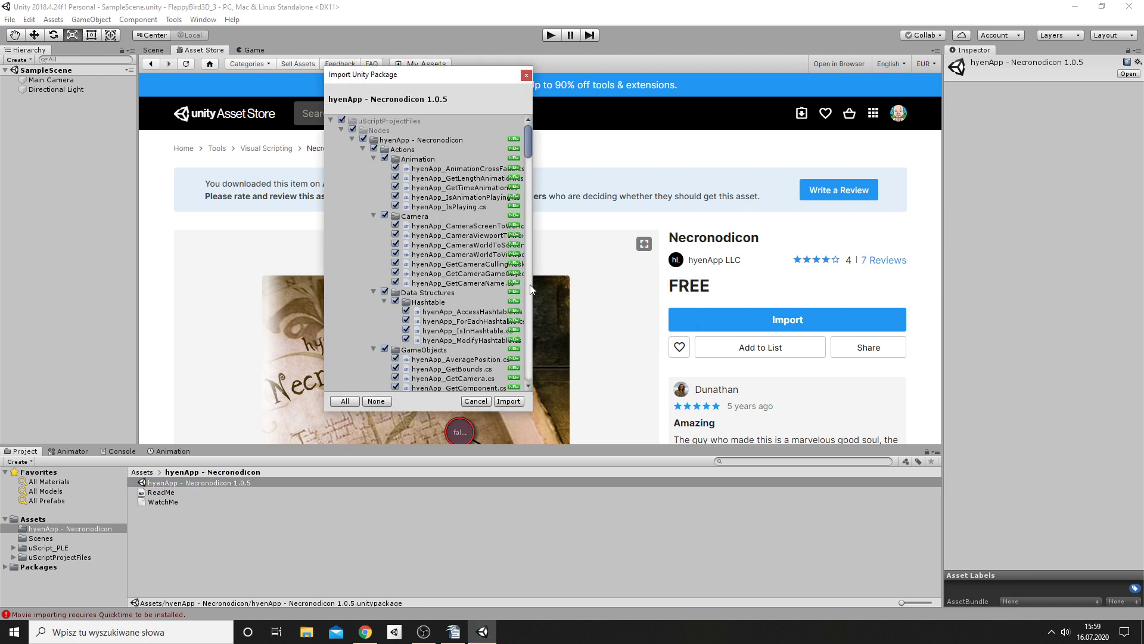
{"action": "left_click", "coordinate": [342, 120]}
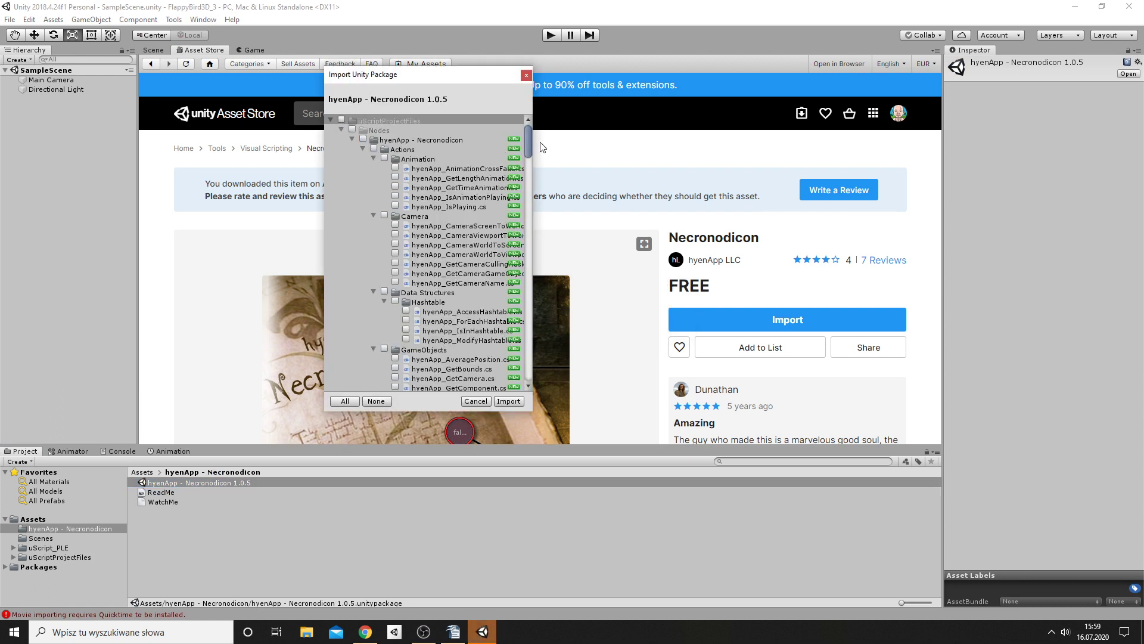
{"action": "left_click_drag", "start_coordinate": [532, 227], "coordinate": [699, 227]}
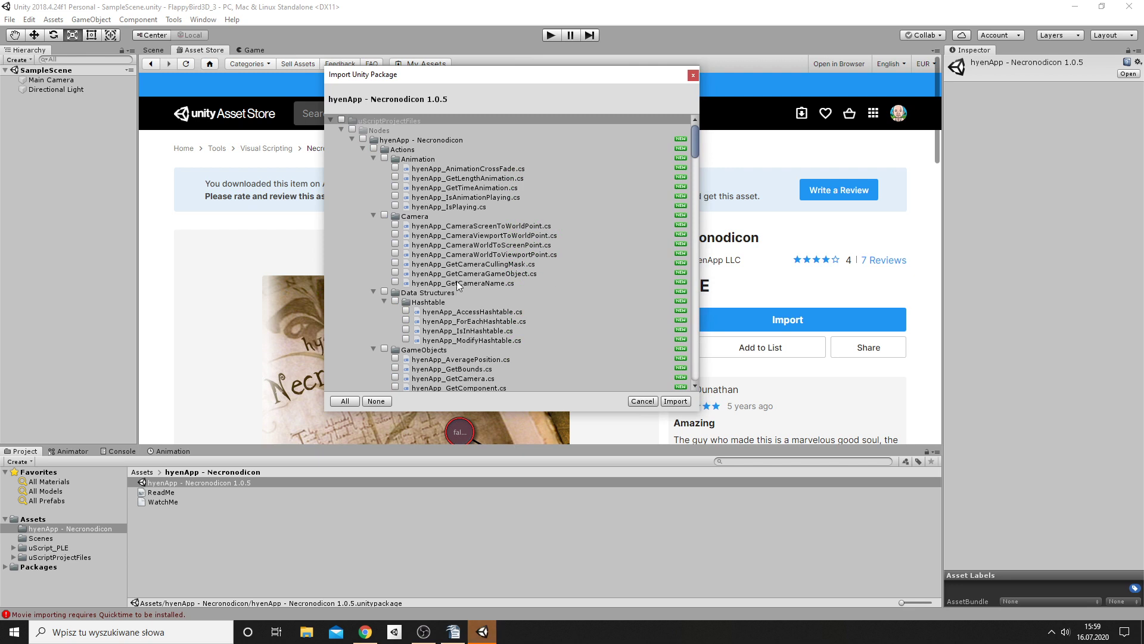
{"action": "scroll", "coordinate": [375, 301], "scroll_direction": "down", "scroll_amount": 3}
{"action": "scroll", "coordinate": [374, 301], "scroll_direction": "down", "scroll_amount": 3}
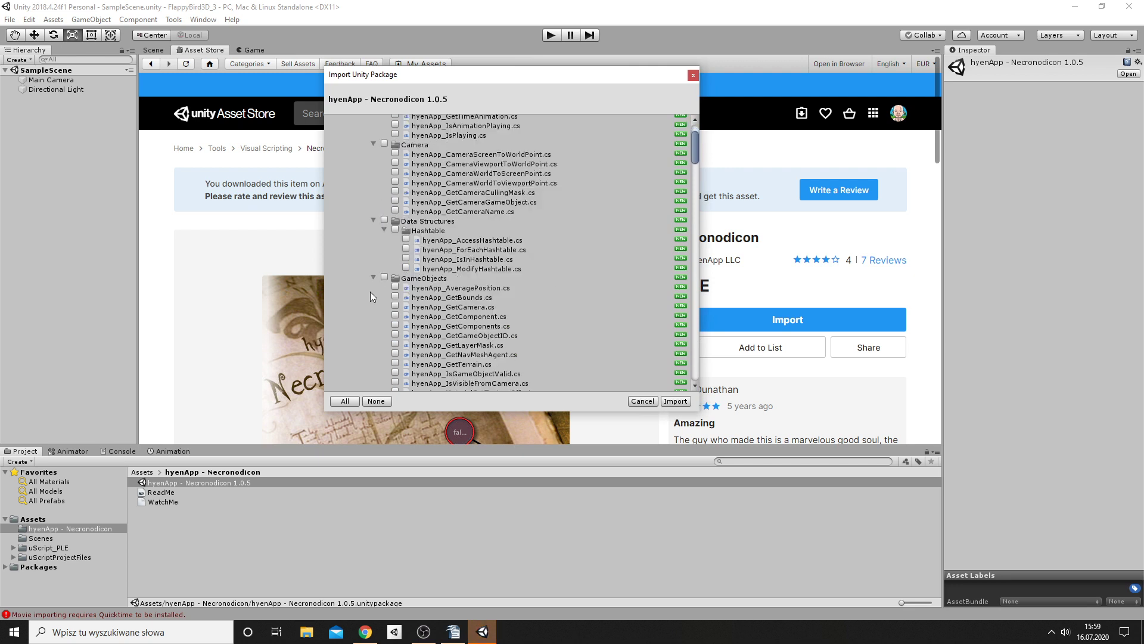
{"action": "scroll", "coordinate": [370, 292], "scroll_direction": "down", "scroll_amount": 6}
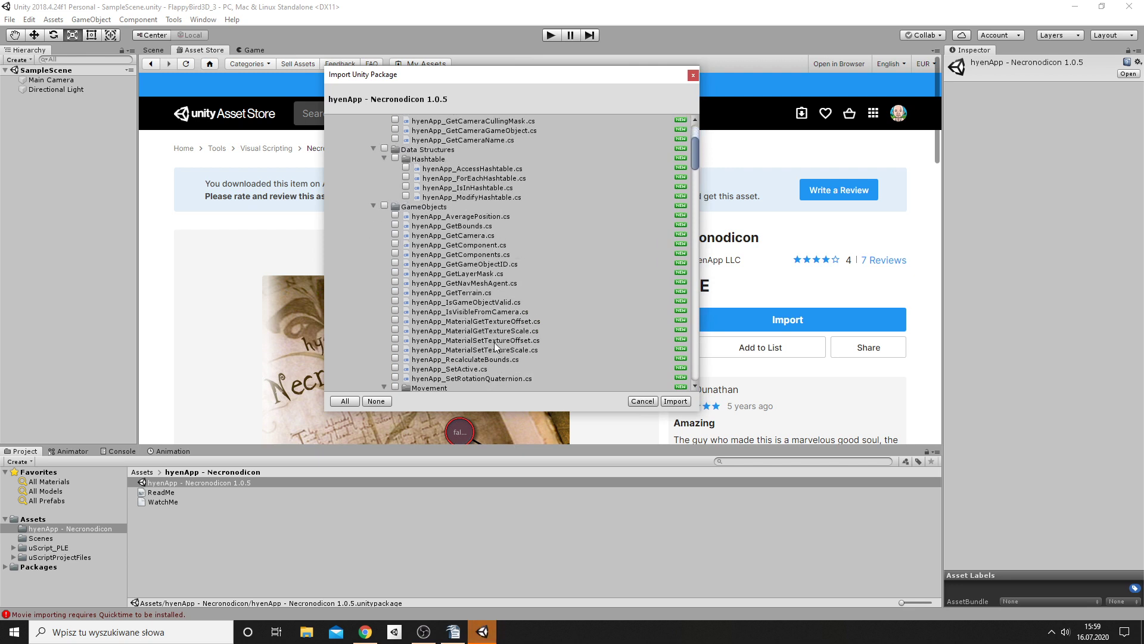
{"action": "left_click", "coordinate": [396, 339]}
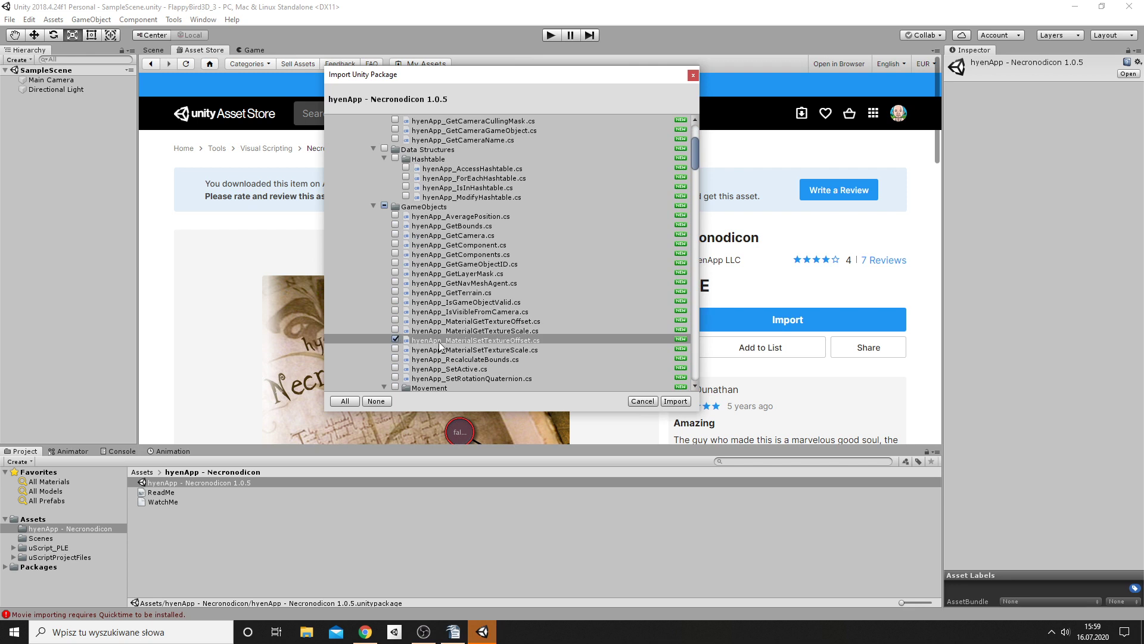
{"action": "scroll", "coordinate": [540, 342], "scroll_direction": "down", "scroll_amount": 5}
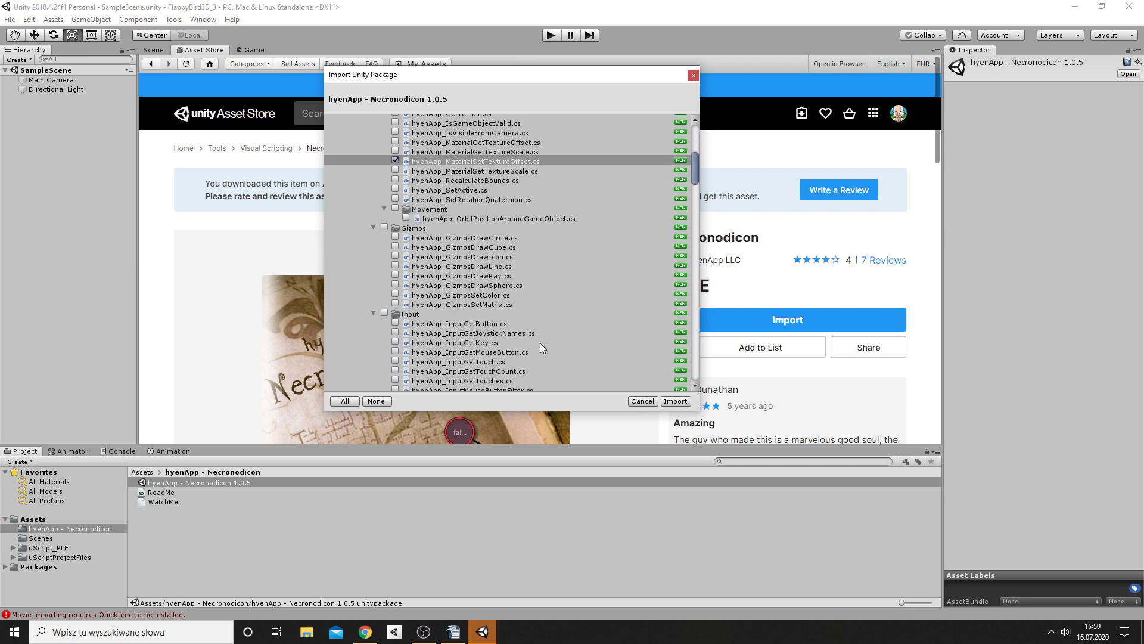
{"action": "scroll", "coordinate": [539, 342], "scroll_direction": "down", "scroll_amount": 2}
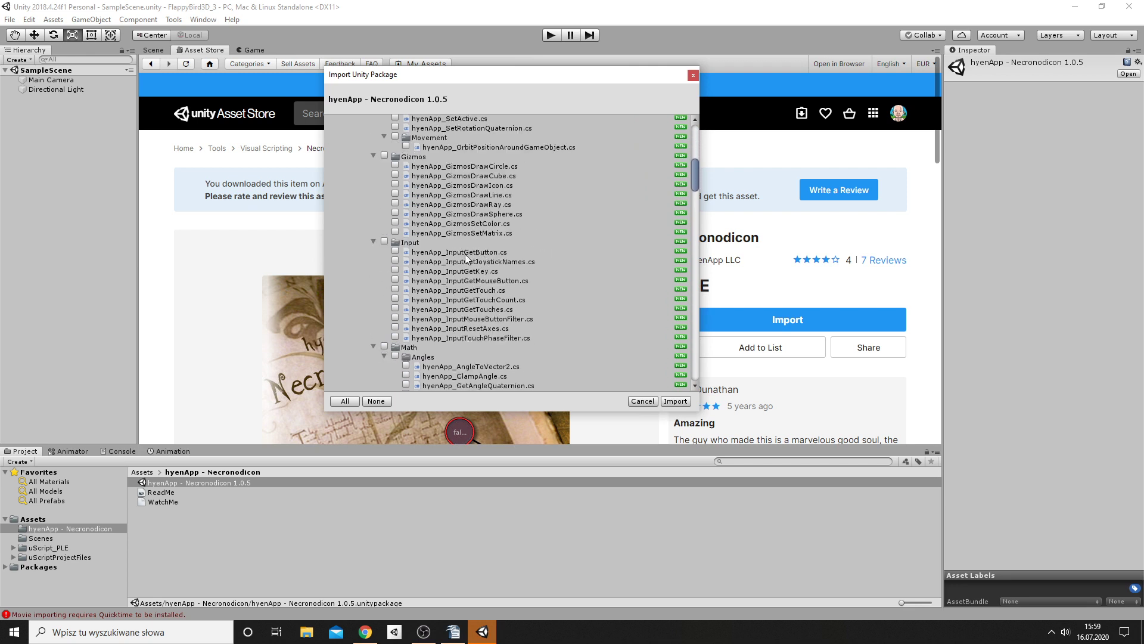
{"action": "left_click", "coordinate": [396, 251]}
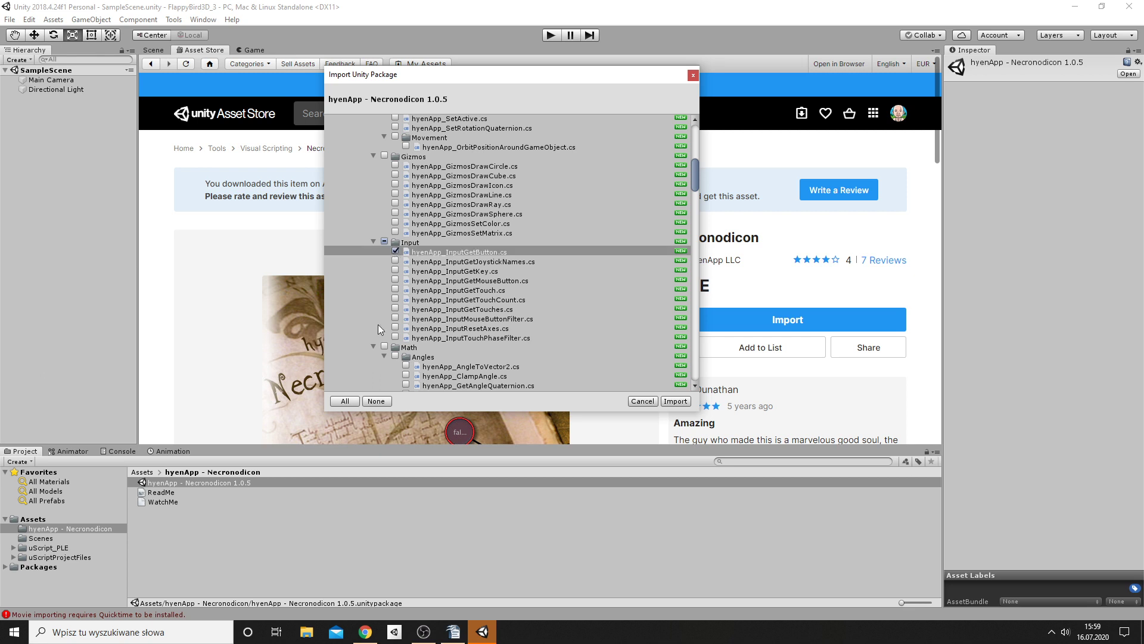
- Collapse the Animation, Camera and Data Structures folders and make the import list taller
{"action": "scroll", "coordinate": [385, 347], "scroll_direction": "up", "scroll_amount": 3}
{"action": "scroll", "coordinate": [386, 347], "scroll_direction": "up", "scroll_amount": 3}
{"action": "scroll", "coordinate": [385, 346], "scroll_direction": "up", "scroll_amount": 3}
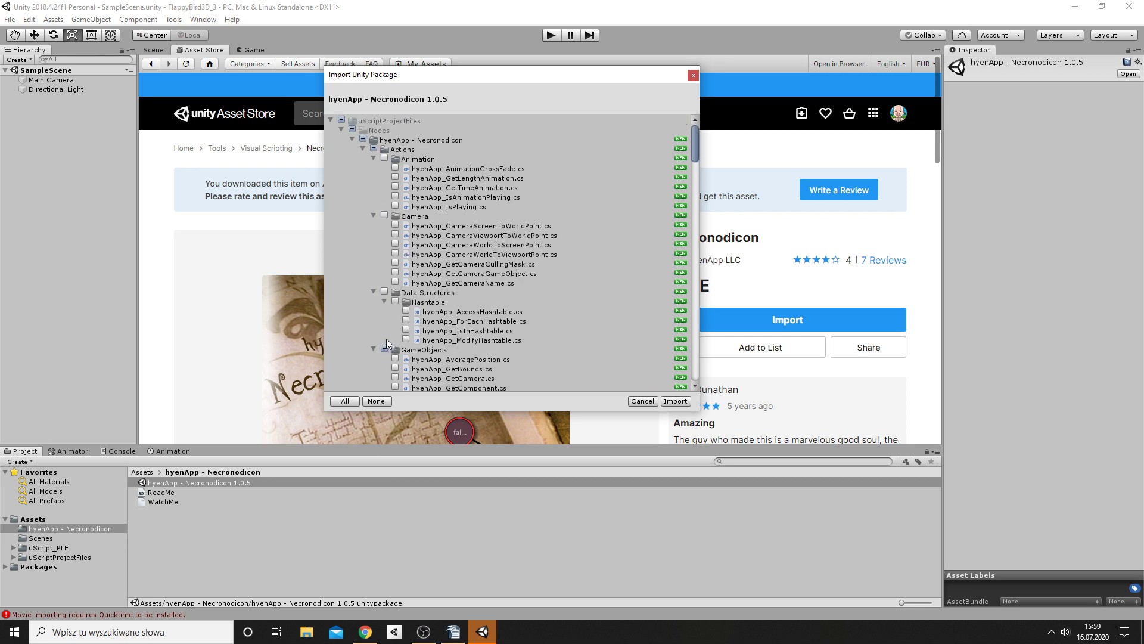
{"action": "left_click", "coordinate": [374, 159]}
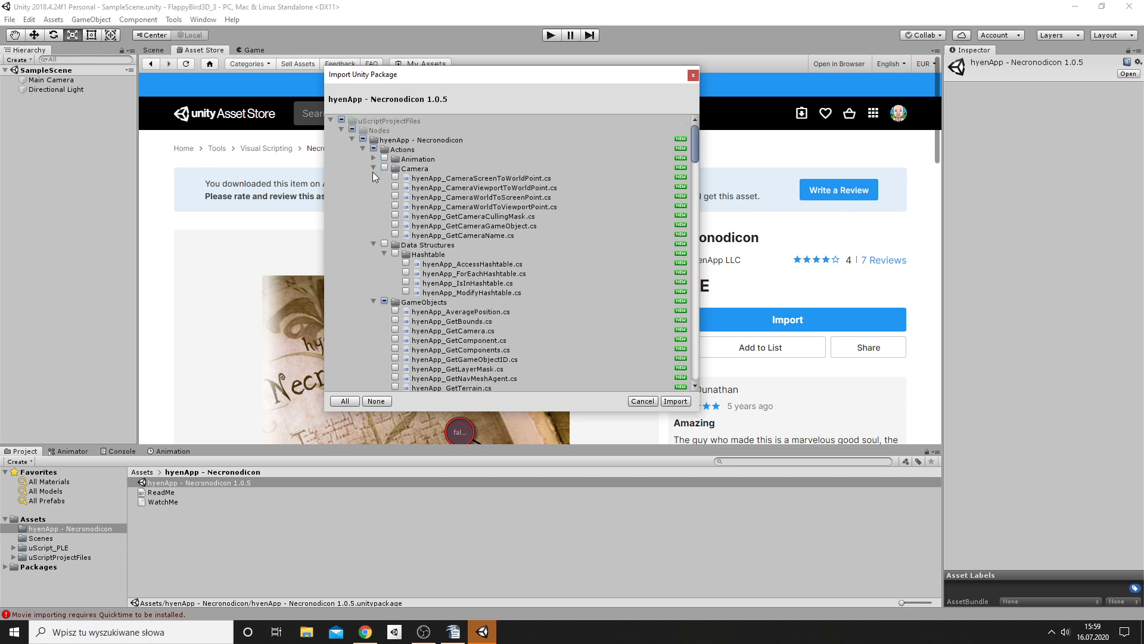
{"action": "left_click", "coordinate": [374, 169]}
{"action": "left_click", "coordinate": [373, 178]}
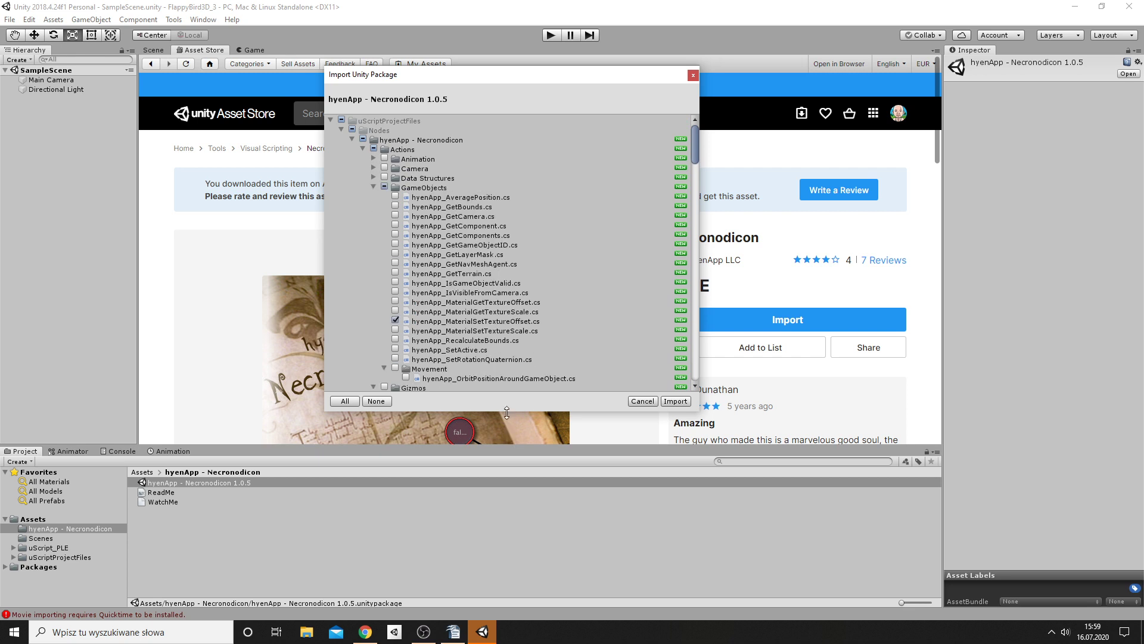
{"action": "left_click_drag", "start_coordinate": [509, 416], "coordinate": [520, 569]}
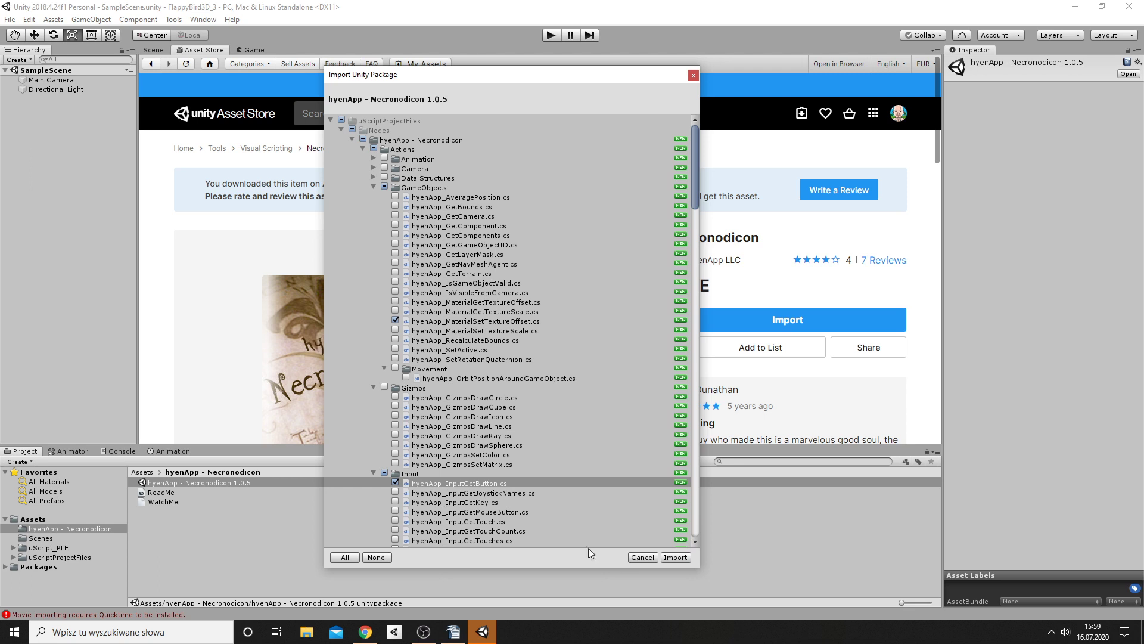
- Import the two Necronodicon scripts, approve the API update, and return to the Scene view
{"action": "left_click", "coordinate": [675, 558]}
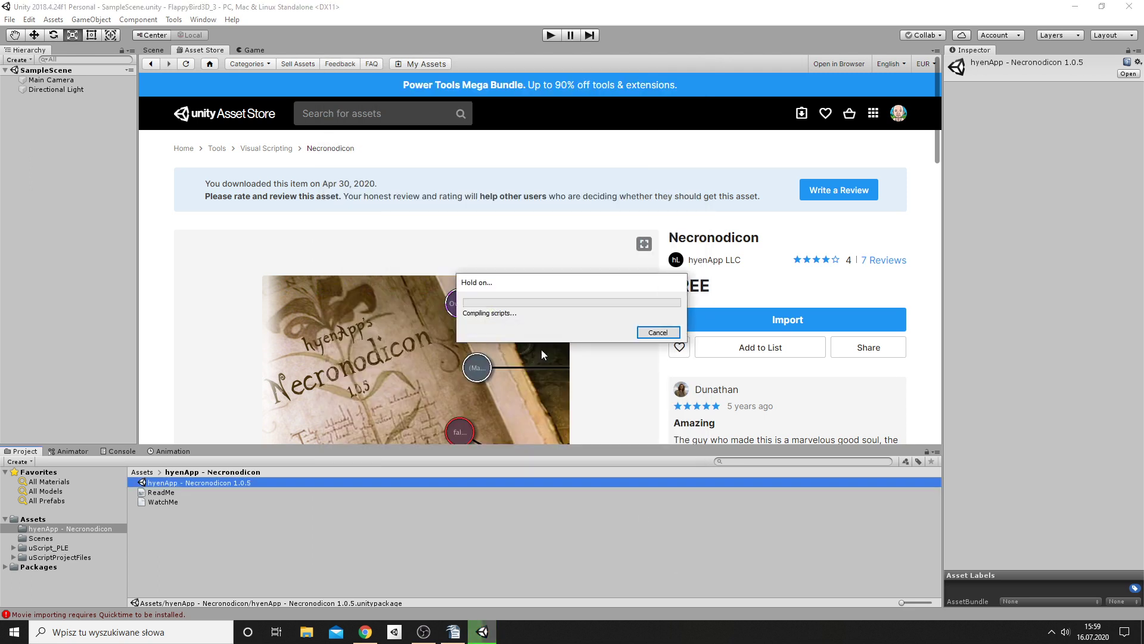
{"action": "left_click", "coordinate": [571, 362]}
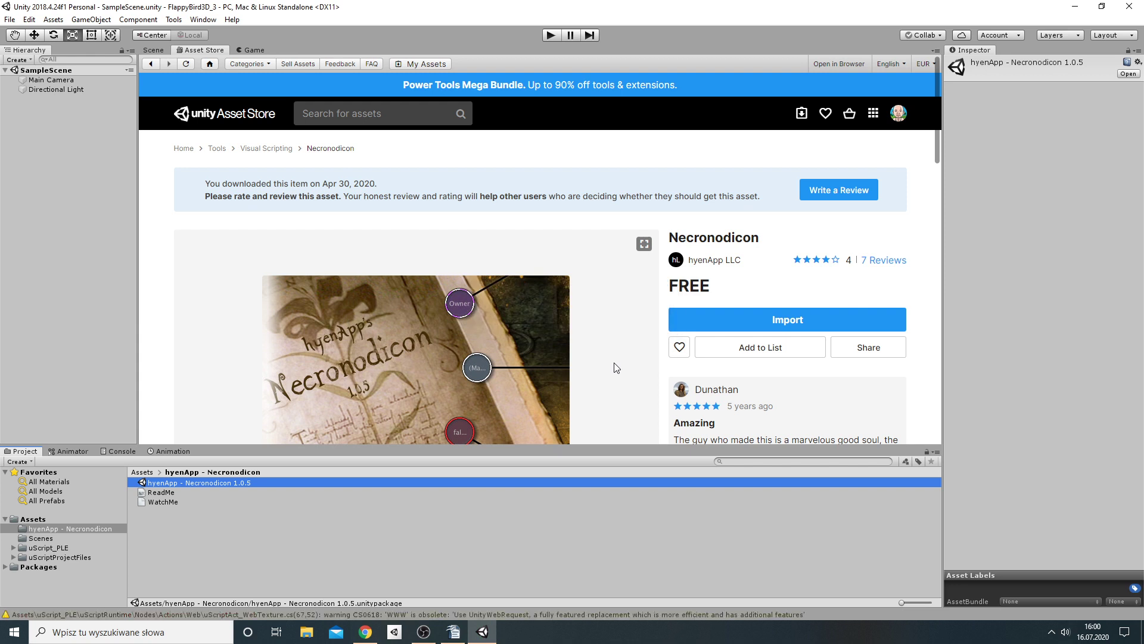
{"action": "left_click", "coordinate": [154, 51]}
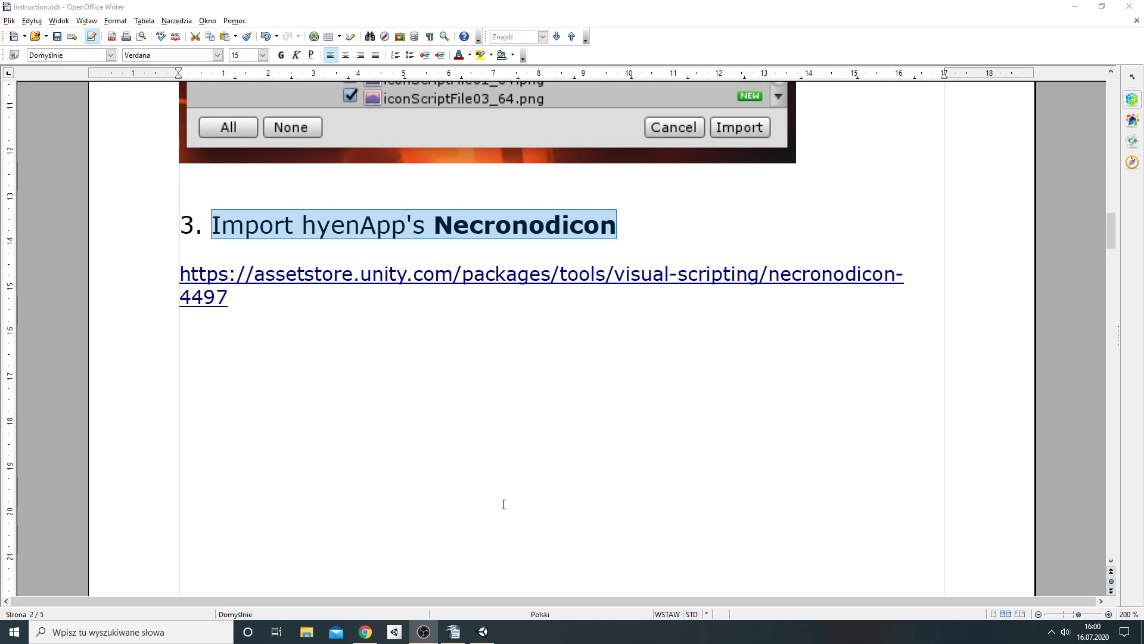
- Scroll the manual to step 4, 'Import Flappy Bird 3D Full Game uScript', and select its heading
{"action": "scroll", "coordinate": [499, 494], "scroll_direction": "down", "scroll_amount": 5}
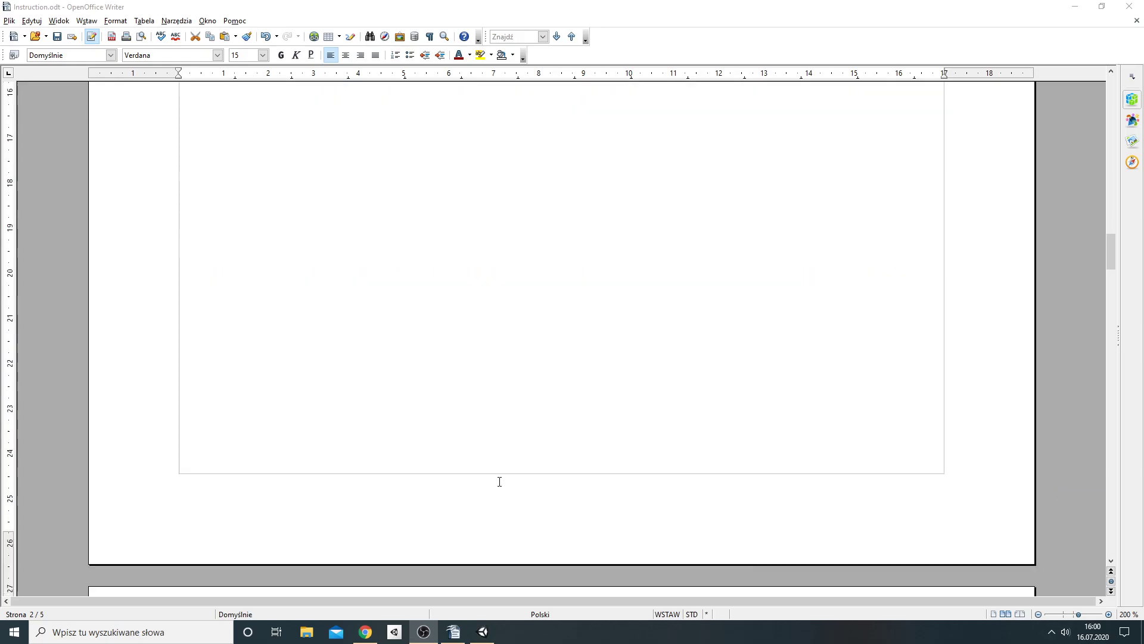
{"action": "scroll", "coordinate": [498, 481], "scroll_direction": "down", "scroll_amount": 5}
{"action": "scroll", "coordinate": [498, 480], "scroll_direction": "down", "scroll_amount": 5}
{"action": "scroll", "coordinate": [498, 479], "scroll_direction": "down", "scroll_amount": 5}
{"action": "scroll", "coordinate": [496, 476], "scroll_direction": "down", "scroll_amount": 4}
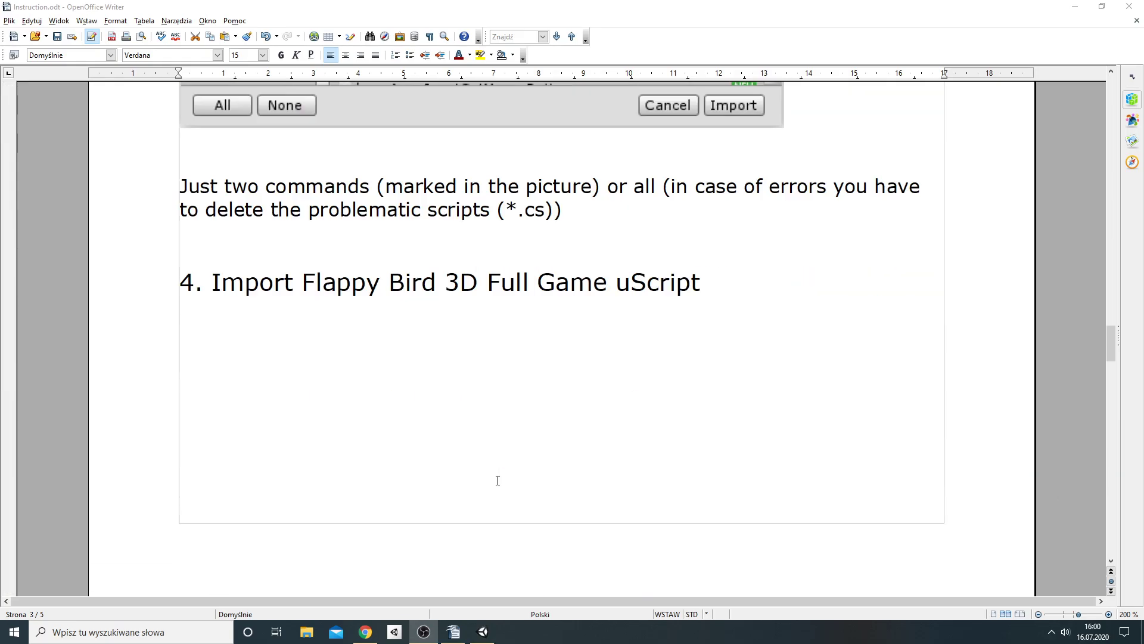
{"action": "scroll", "coordinate": [496, 476], "scroll_direction": "down", "scroll_amount": 3}
{"action": "left_click_drag", "start_coordinate": [211, 164], "coordinate": [713, 163]}
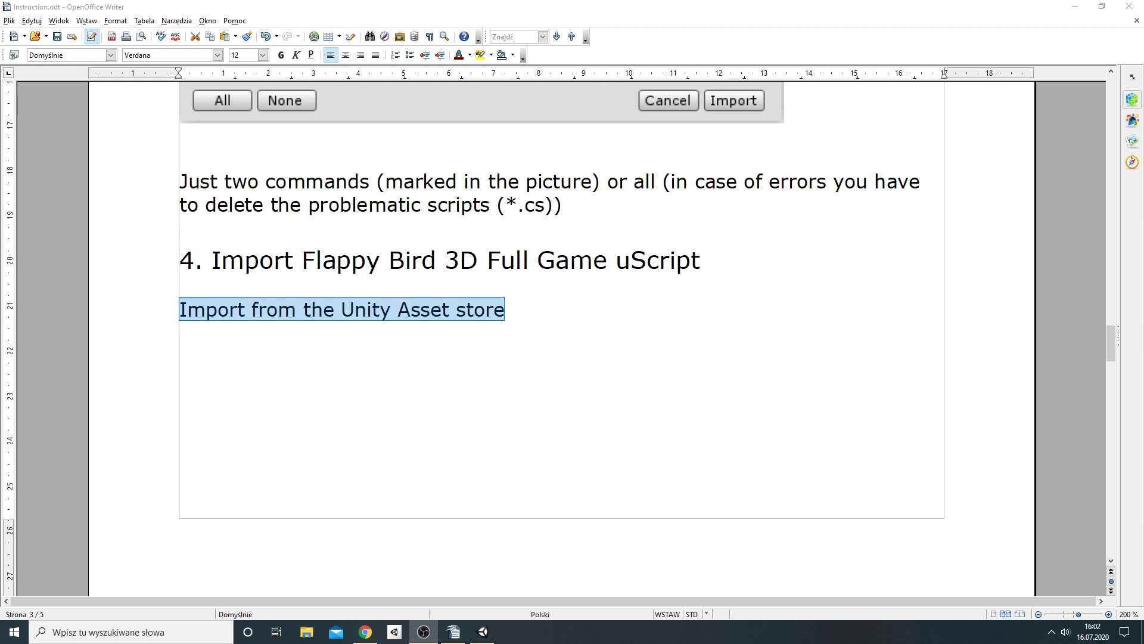
{"action": "left_click", "coordinate": [483, 631]}
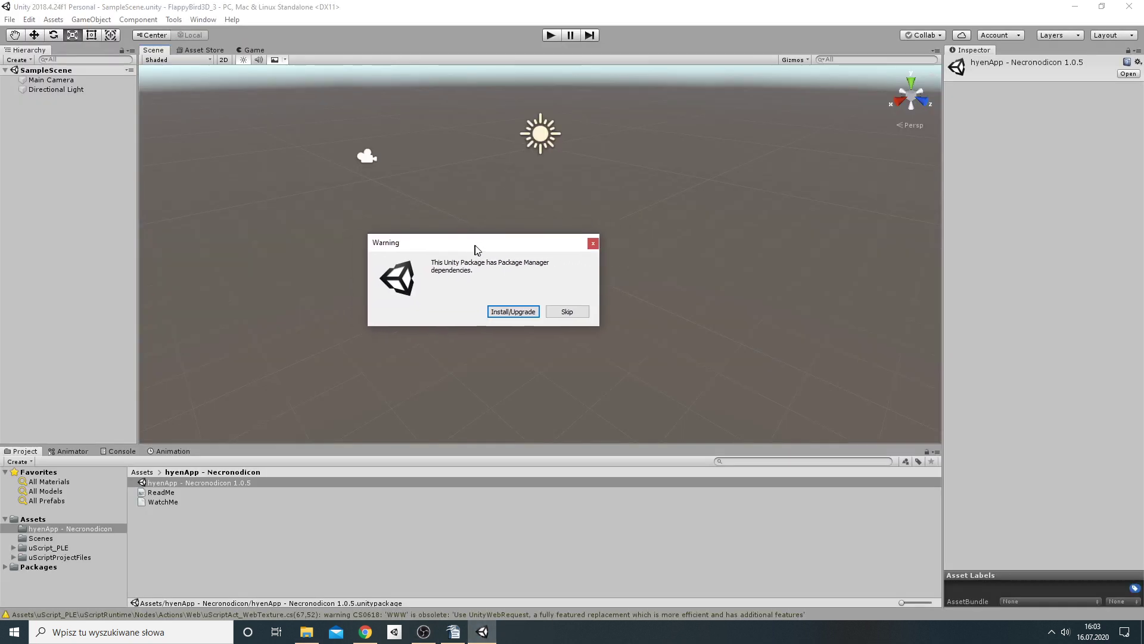
- Install the package dependencies and import the FB3D package with AssetStoreTools excluded
{"action": "left_click", "coordinate": [507, 311]}
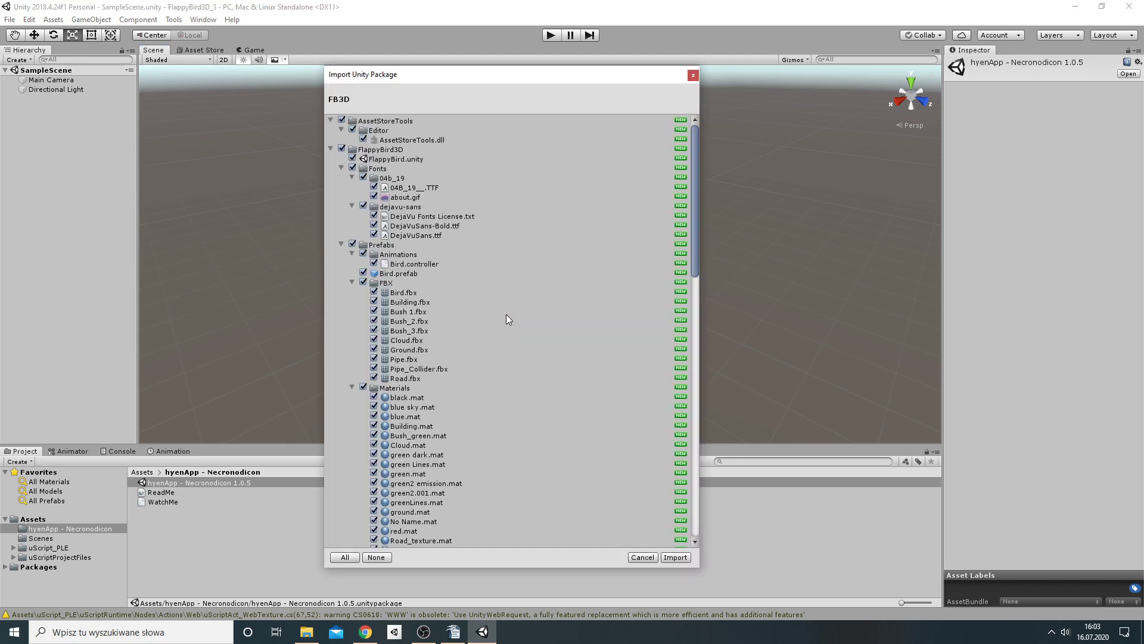
{"action": "left_click", "coordinate": [342, 119]}
{"action": "left_click", "coordinate": [331, 120]}
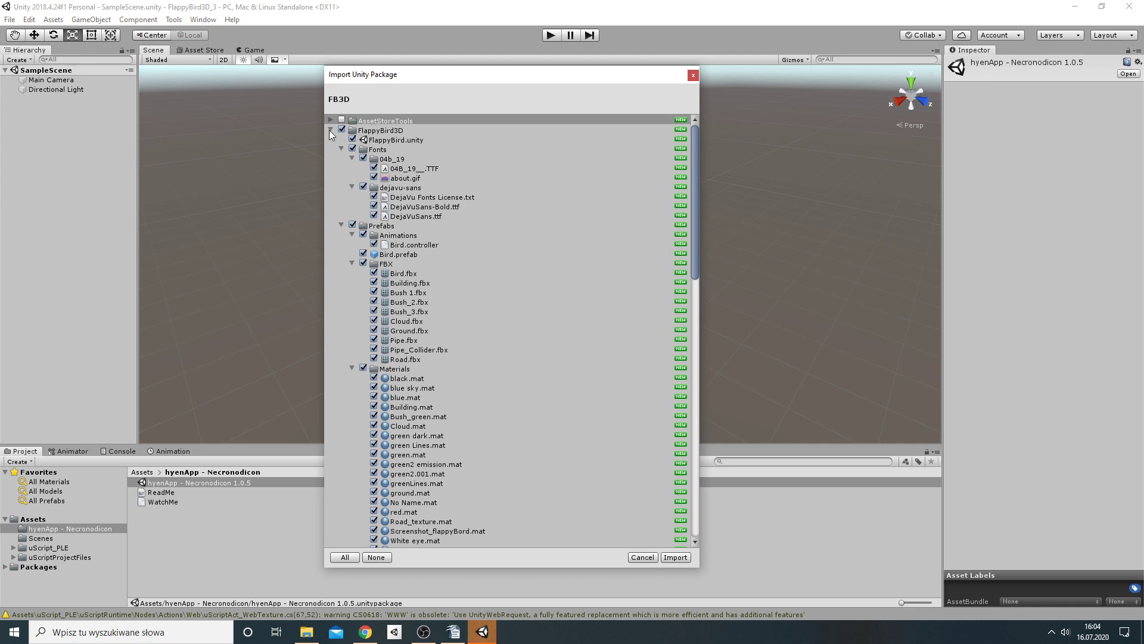
{"action": "left_click", "coordinate": [331, 130]}
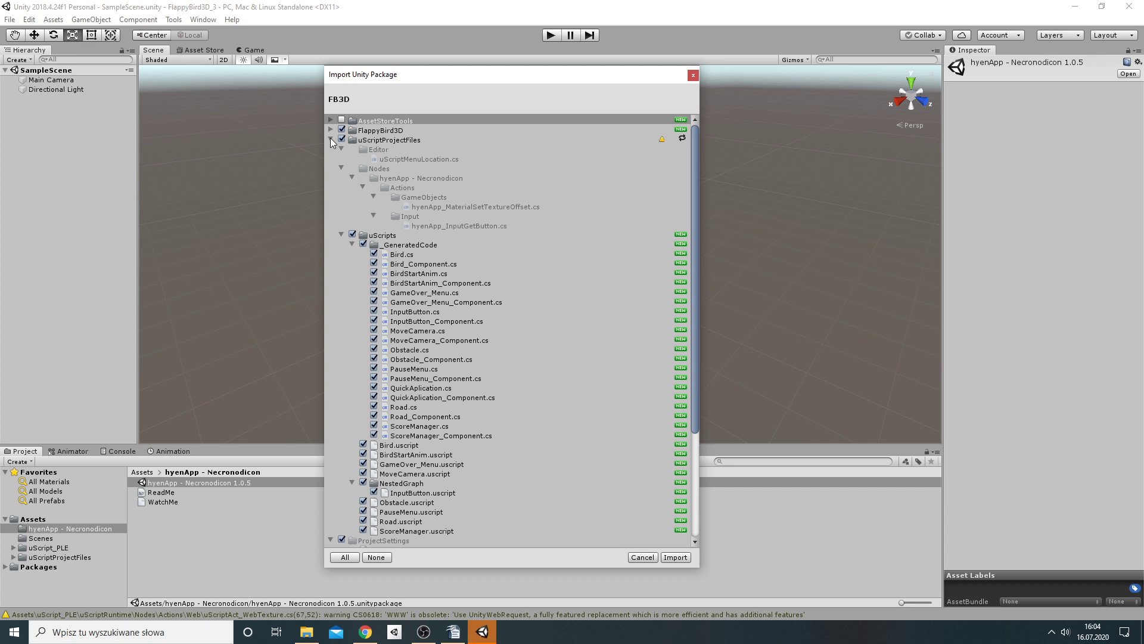
{"action": "left_click", "coordinate": [331, 140]}
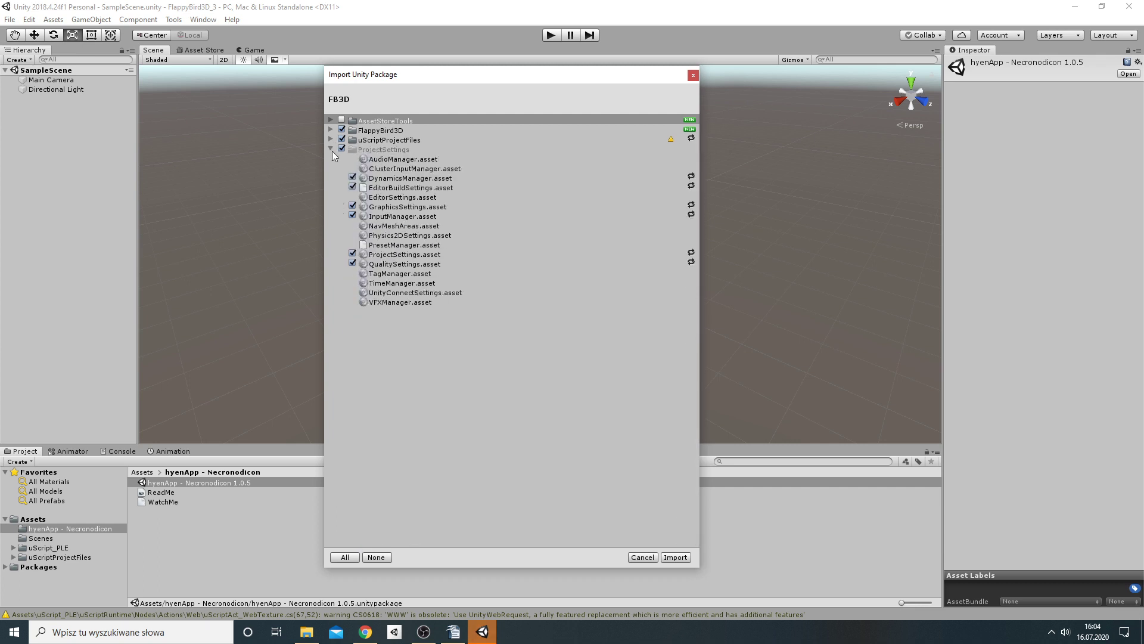
{"action": "left_click", "coordinate": [331, 149]}
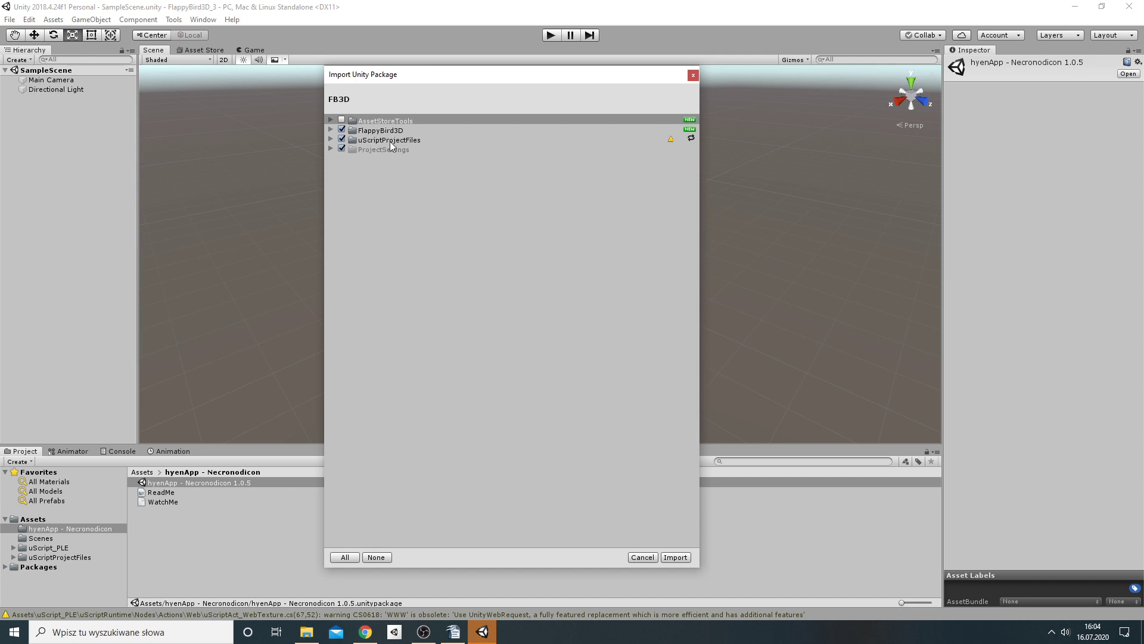
{"action": "left_click", "coordinate": [675, 557]}
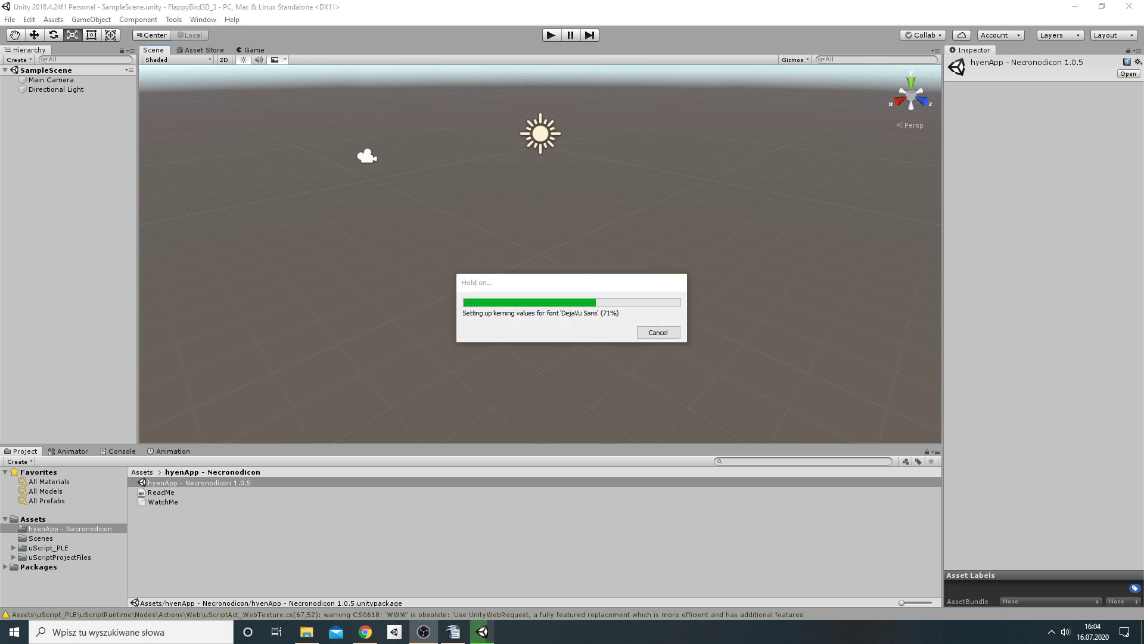
{"action": "key", "text": "alt+Tab"}
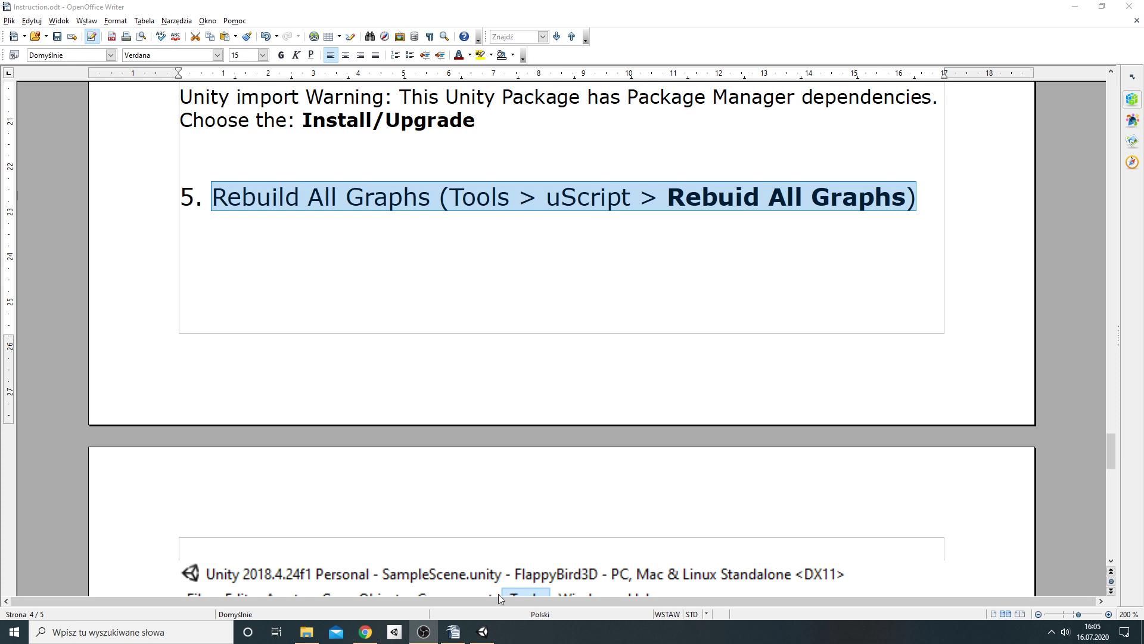
- Run Tools > uScript > Rebuild All Graphs in the Unity editor
{"action": "left_click", "coordinate": [483, 631]}
{"action": "left_click", "coordinate": [174, 19]}
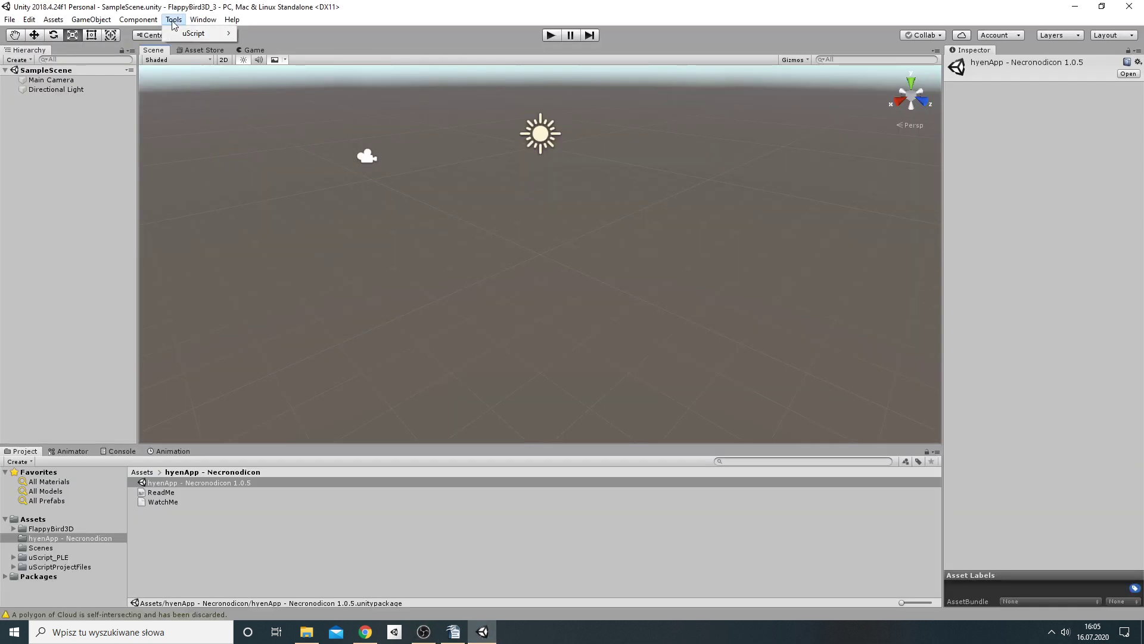
{"action": "mouse_move", "coordinate": [198, 35]}
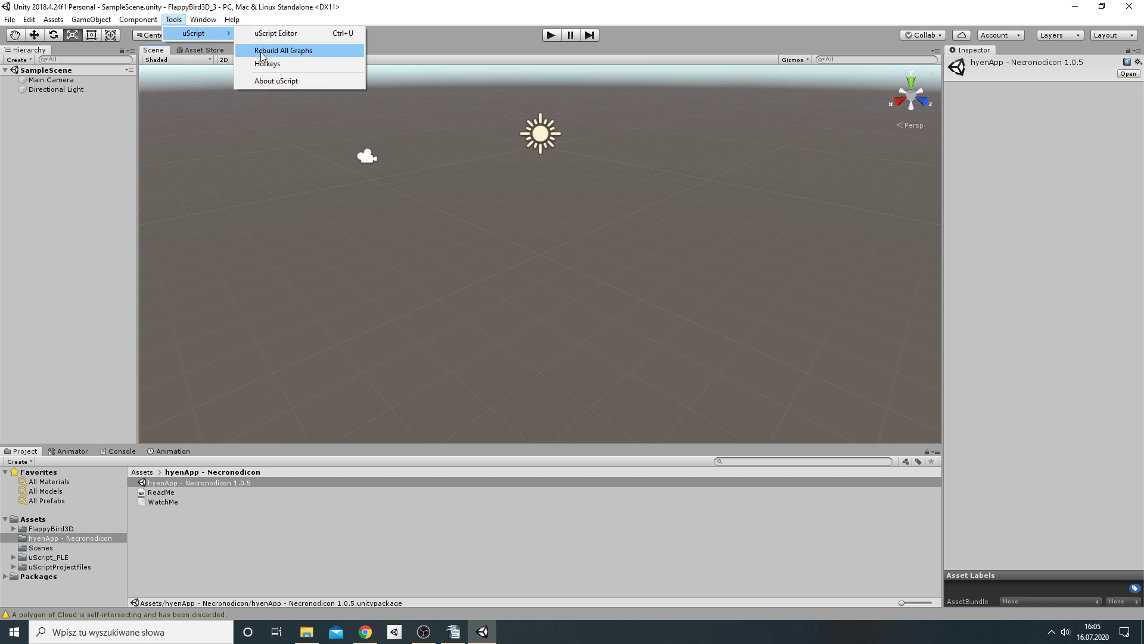
{"action": "left_click", "coordinate": [283, 51]}
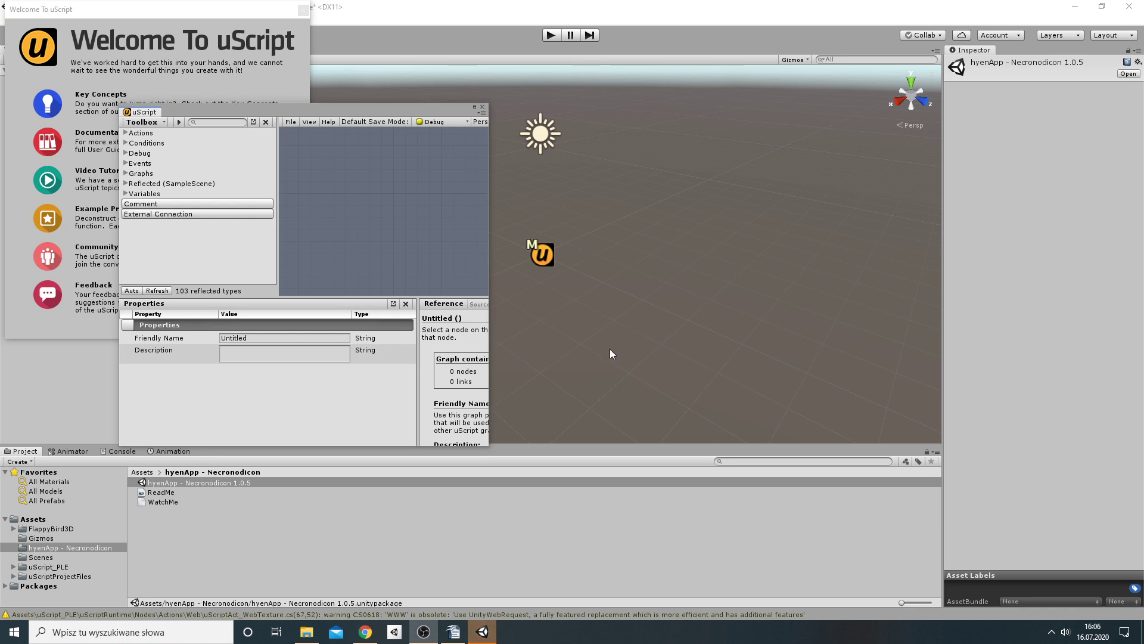
- Close the Welcome To uScript window and dock the uScript editor beside Scene and Game
{"action": "left_click", "coordinate": [217, 15]}
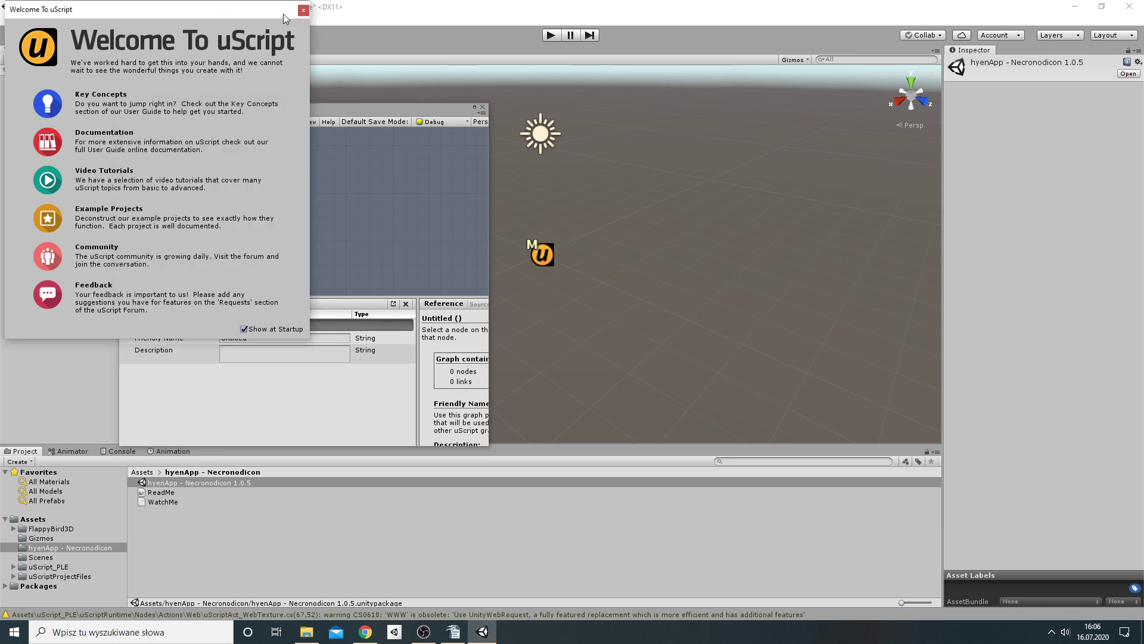
{"action": "left_click", "coordinate": [304, 12]}
{"action": "mouse_move", "coordinate": [140, 109]}
{"action": "left_mouse_down"}
{"action": "mouse_move", "coordinate": [287, 52]}
{"action": "mouse_move", "coordinate": [309, 55]}
{"action": "left_mouse_up"}
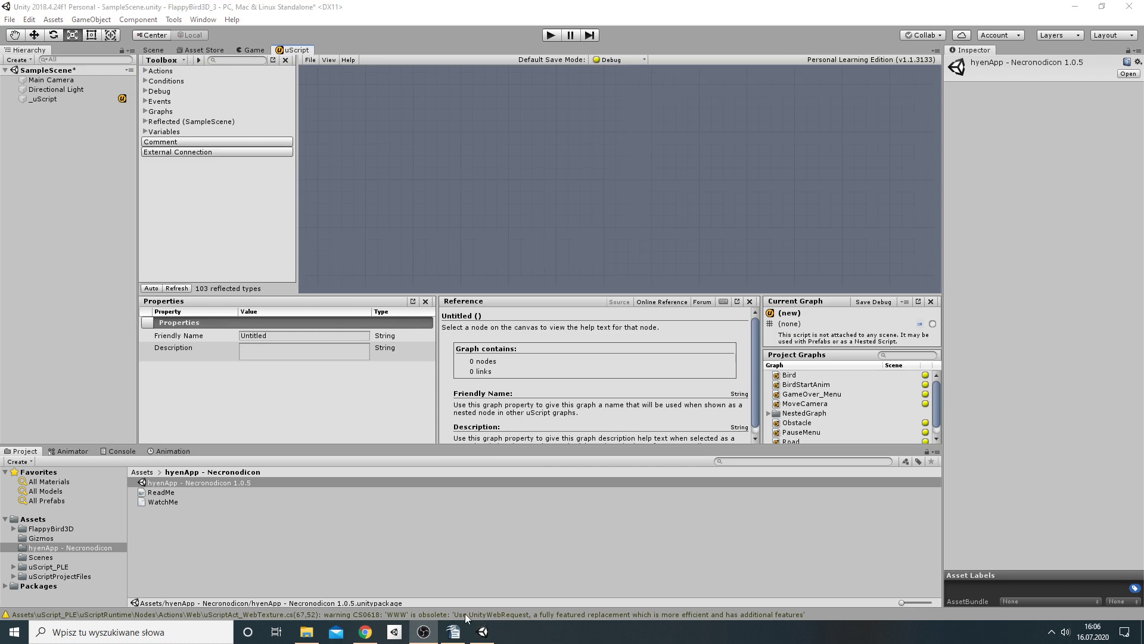
{"action": "left_click", "coordinate": [454, 631]}
{"action": "scroll", "coordinate": [381, 373], "scroll_direction": "down", "scroll_amount": 5}
- Find and select the 'Restart Unity' step in the manual
{"action": "scroll", "coordinate": [381, 374], "scroll_direction": "down", "scroll_amount": 5}
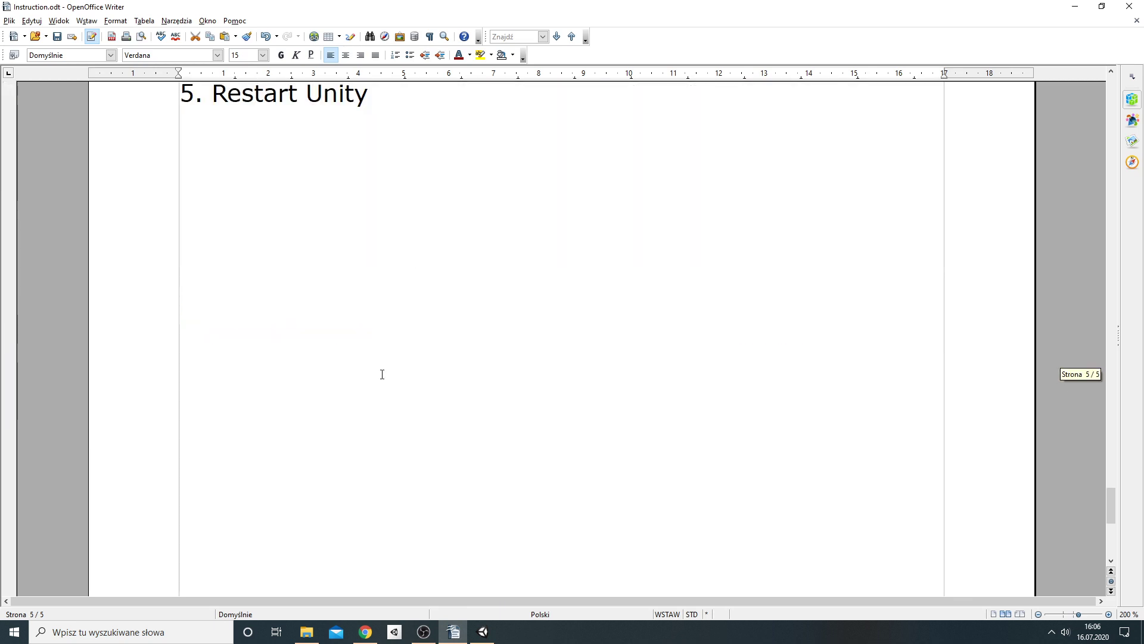
{"action": "scroll", "coordinate": [382, 374], "scroll_direction": "up", "scroll_amount": 3}
{"action": "left_click_drag", "start_coordinate": [211, 269], "coordinate": [382, 265]}
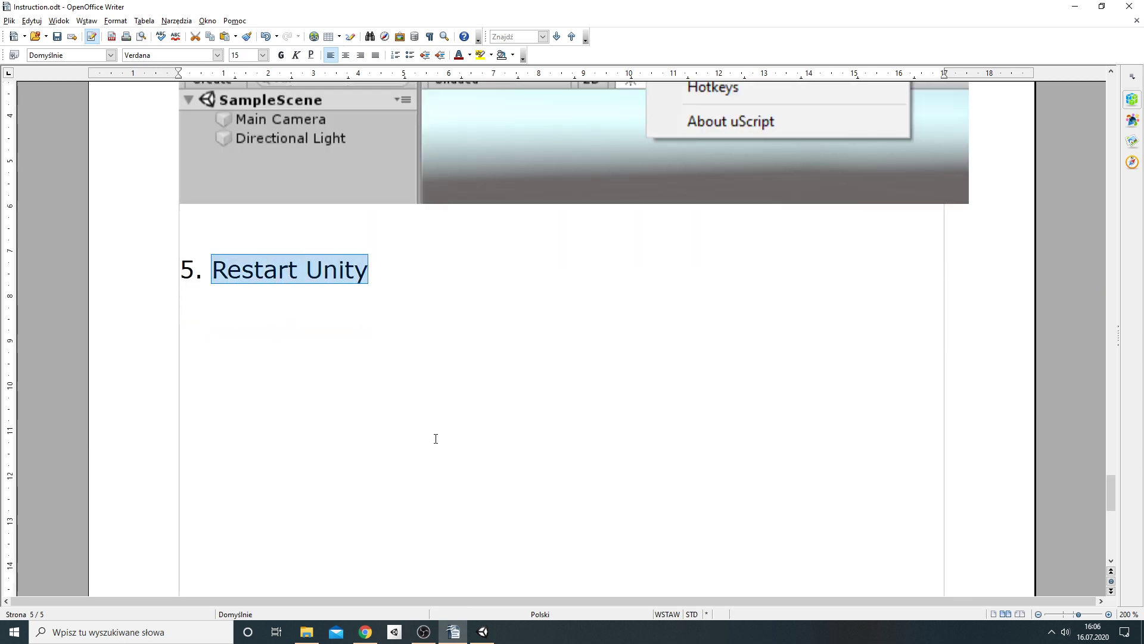
- Close Unity, saving SampleScene, and minimize Writer and the other open windows
{"action": "left_click", "coordinate": [483, 632]}
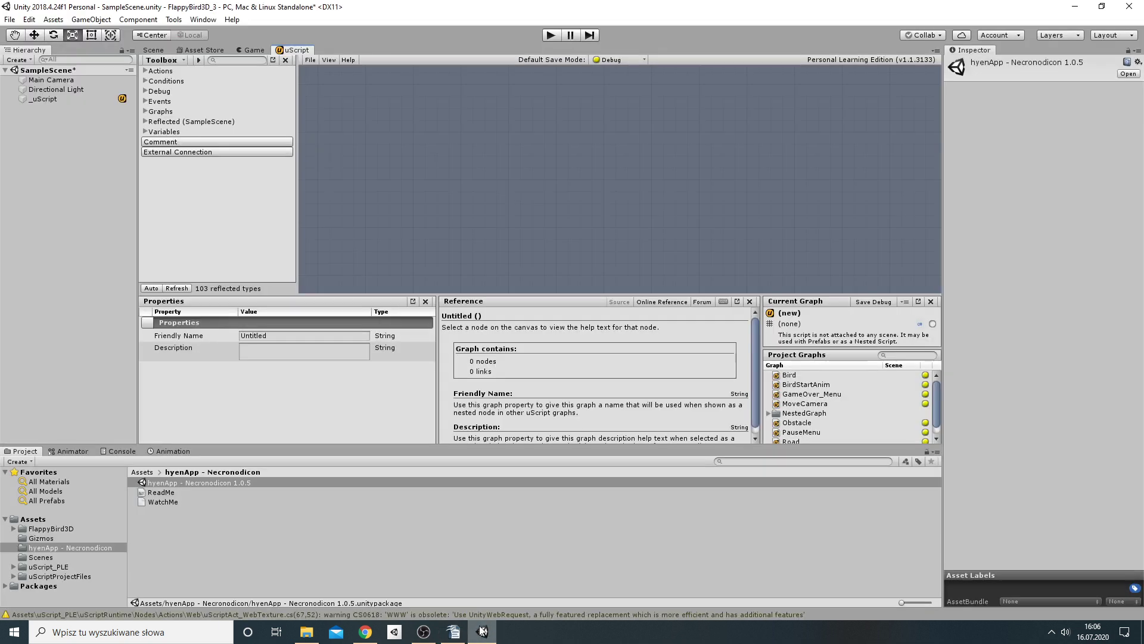
{"action": "left_click", "coordinate": [1139, 8]}
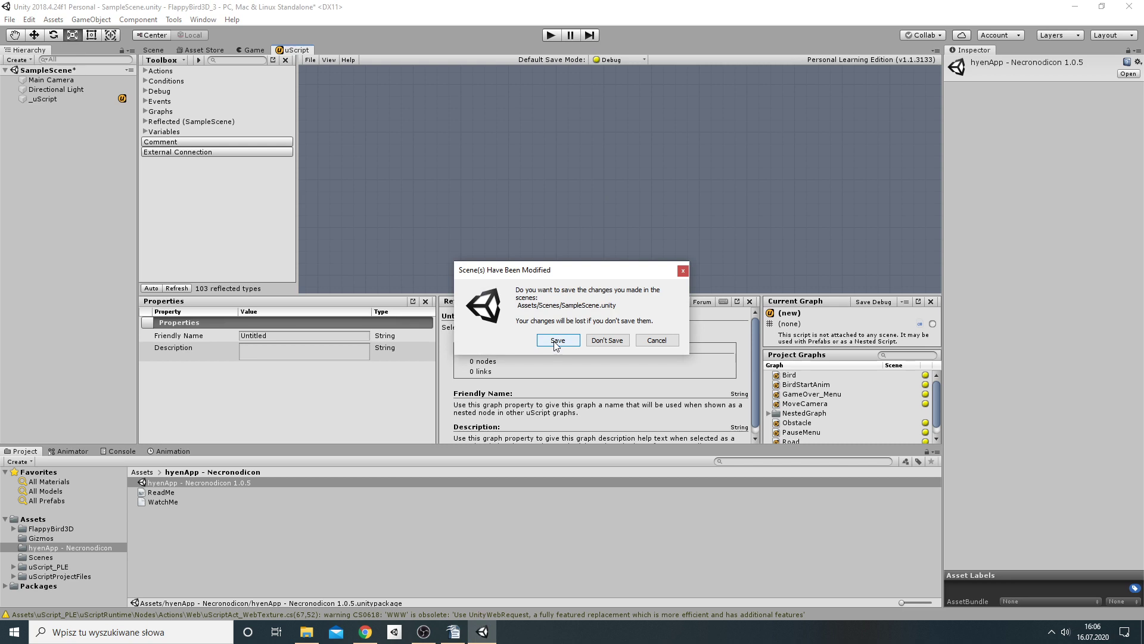
{"action": "left_click", "coordinate": [607, 341]}
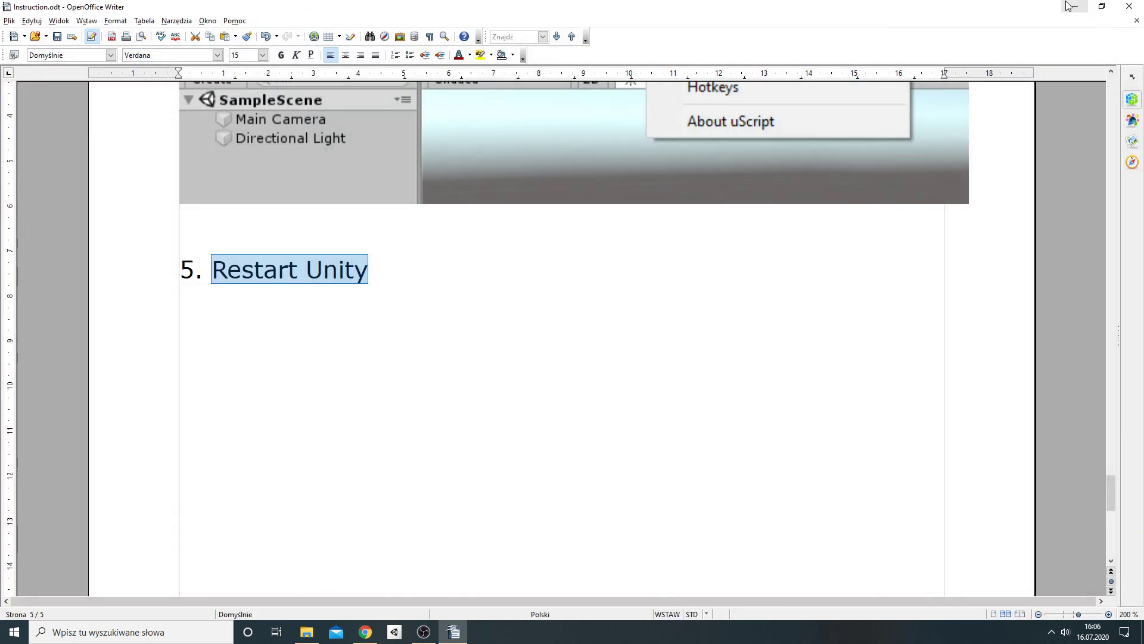
{"action": "left_click", "coordinate": [1074, 7]}
{"action": "left_click", "coordinate": [1071, 10]}
- Clear the desktop, launch Unity Hub, and open the FlappyBird3D_3 project
{"action": "left_click", "coordinate": [1071, 10]}
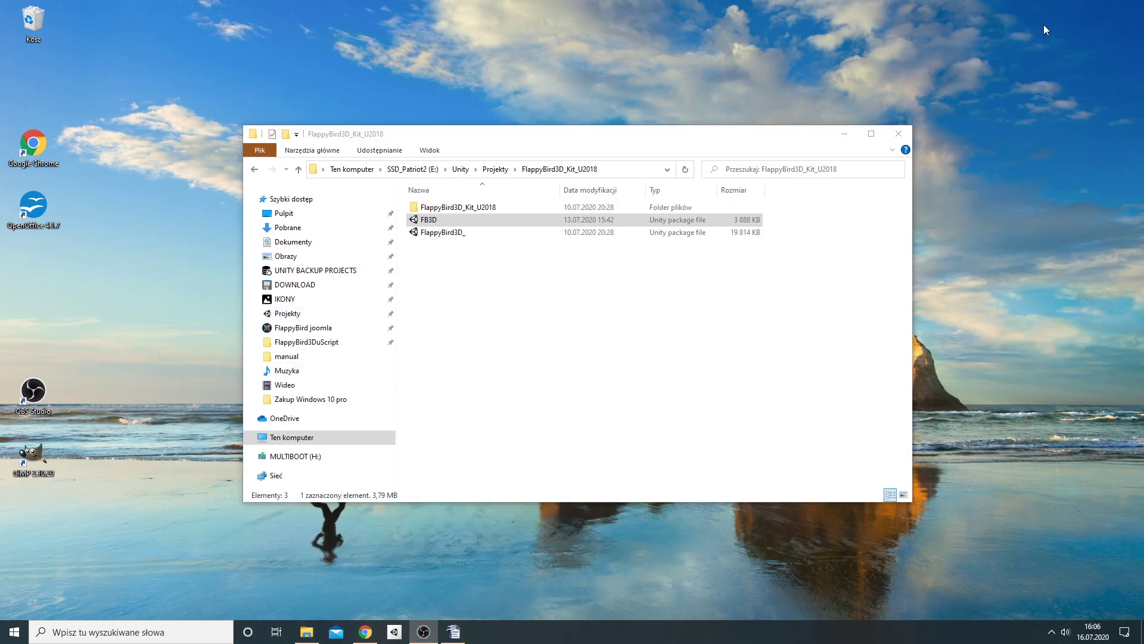
{"action": "left_click", "coordinate": [845, 133]}
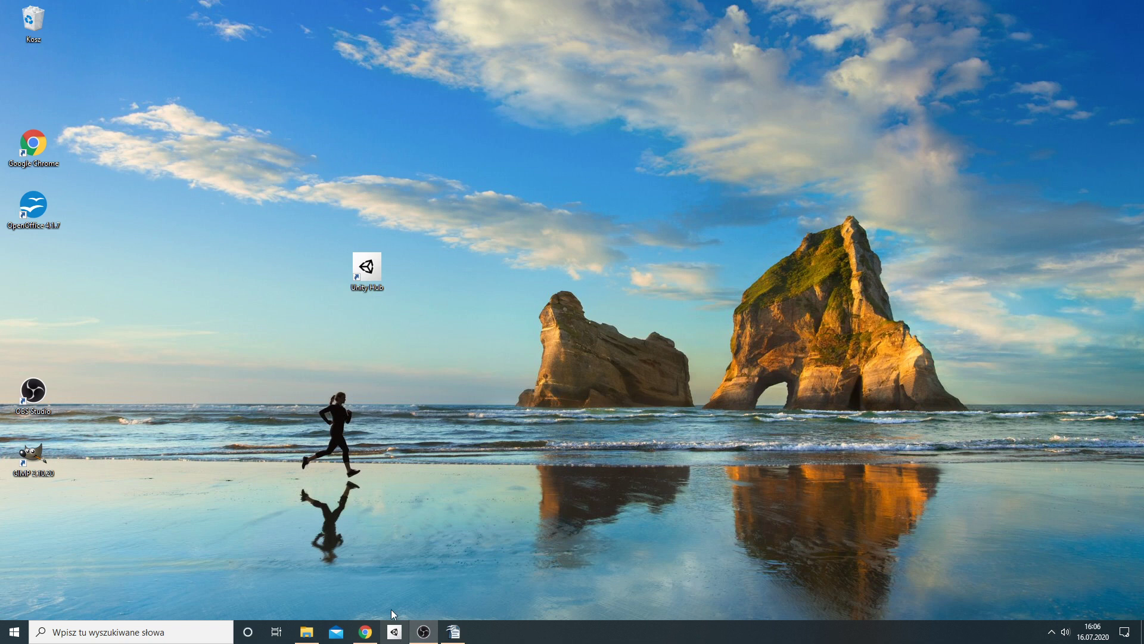
{"action": "double_click", "coordinate": [374, 271]}
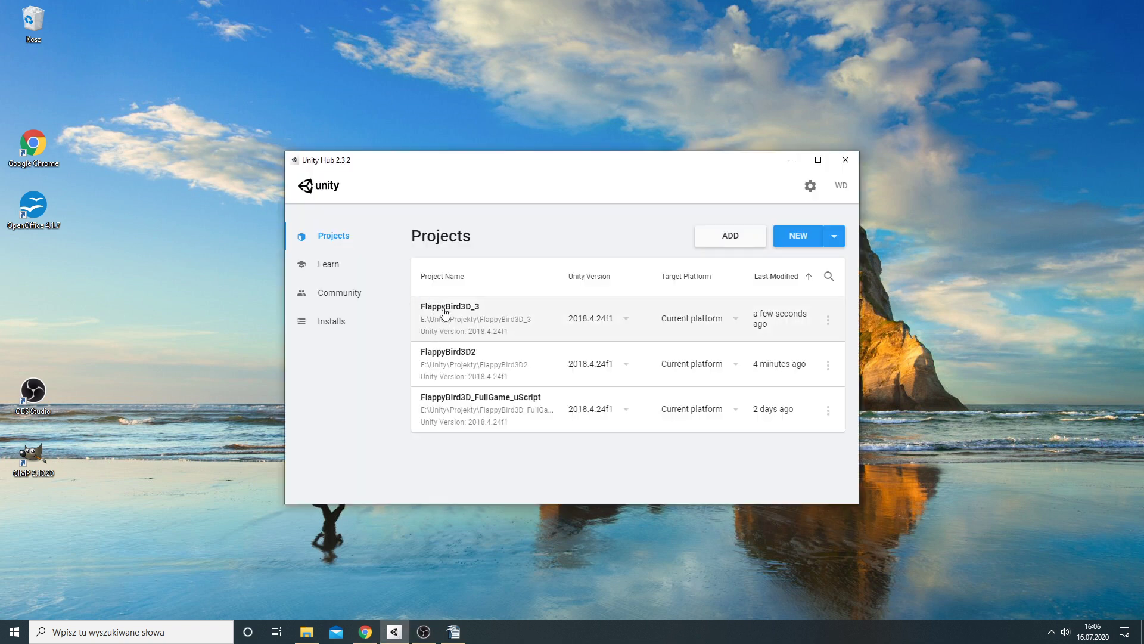
{"action": "left_click", "coordinate": [442, 308]}
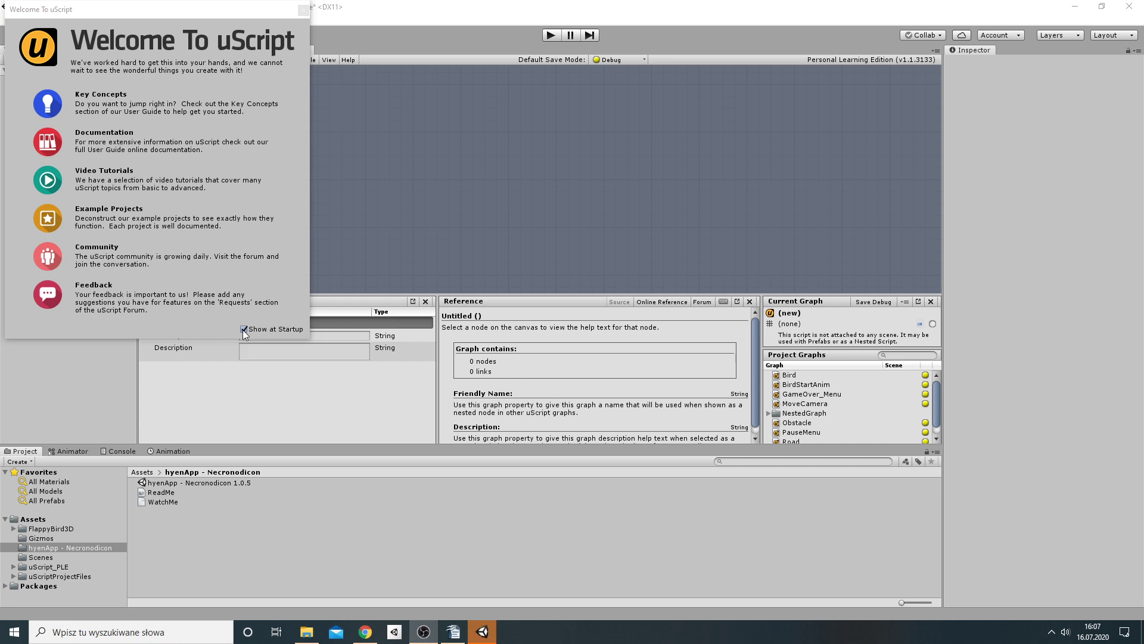
- Close the uScript welcome window and open the Bird graph from Project Graphs
{"action": "left_click", "coordinate": [304, 9]}
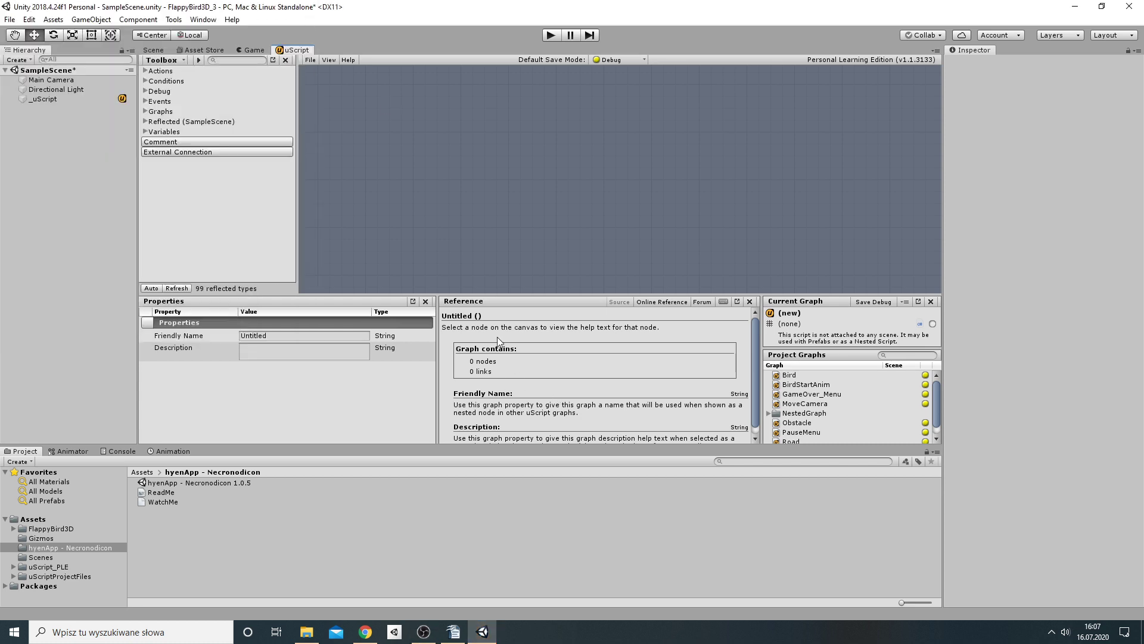
{"action": "left_click", "coordinate": [790, 374]}
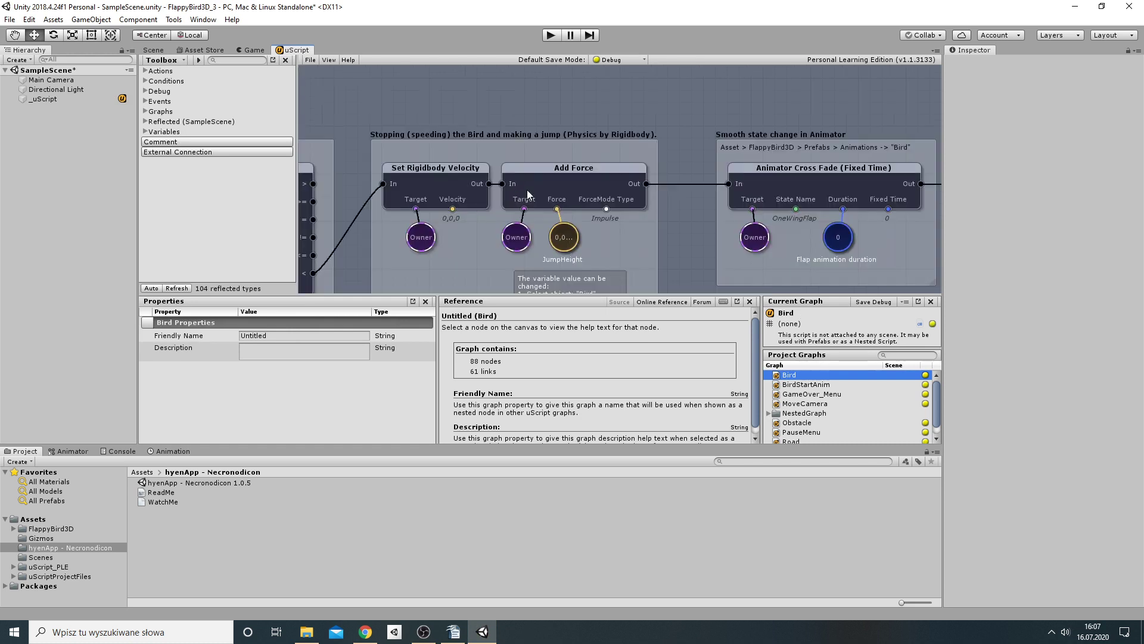
{"action": "middle_click_drag", "start_coordinate": [349, 230], "coordinate": [460, 221]}
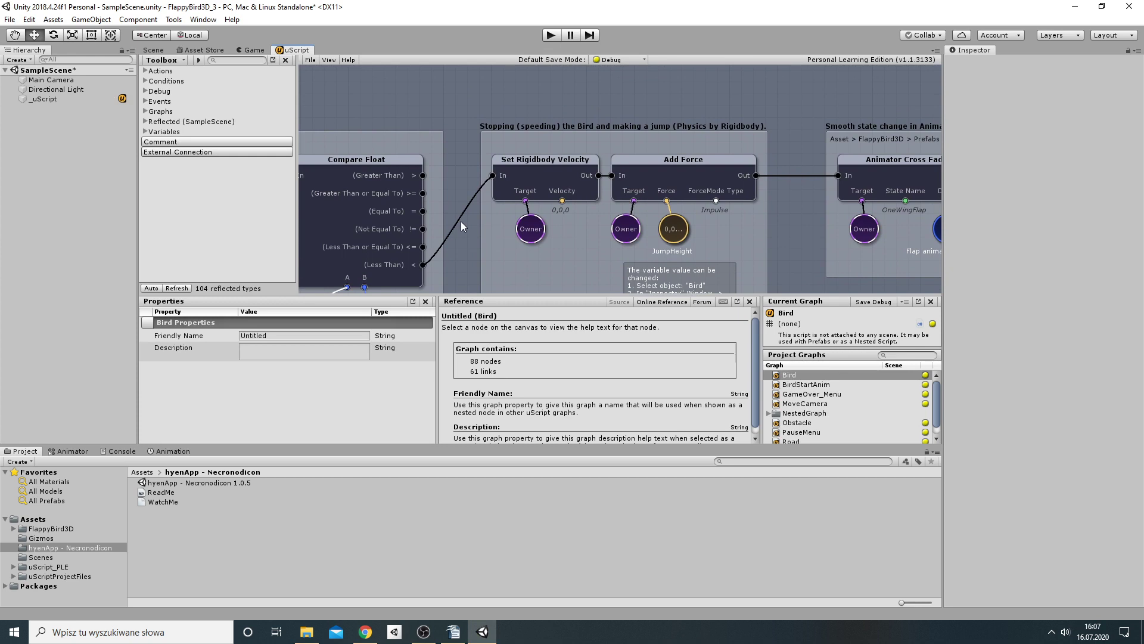
- Maximize the uScript editor and hide its panels to explore the Bird graph, then restore the layout
{"action": "key", "text": "shift+space"}
{"action": "mouse_move", "coordinate": [396, 267]}
{"action": "middle_mouse_down"}
{"action": "mouse_move", "coordinate": [614, 253]}
{"action": "mouse_move", "coordinate": [575, 266]}
{"action": "middle_mouse_up"}
{"action": "key", "text": "space"}
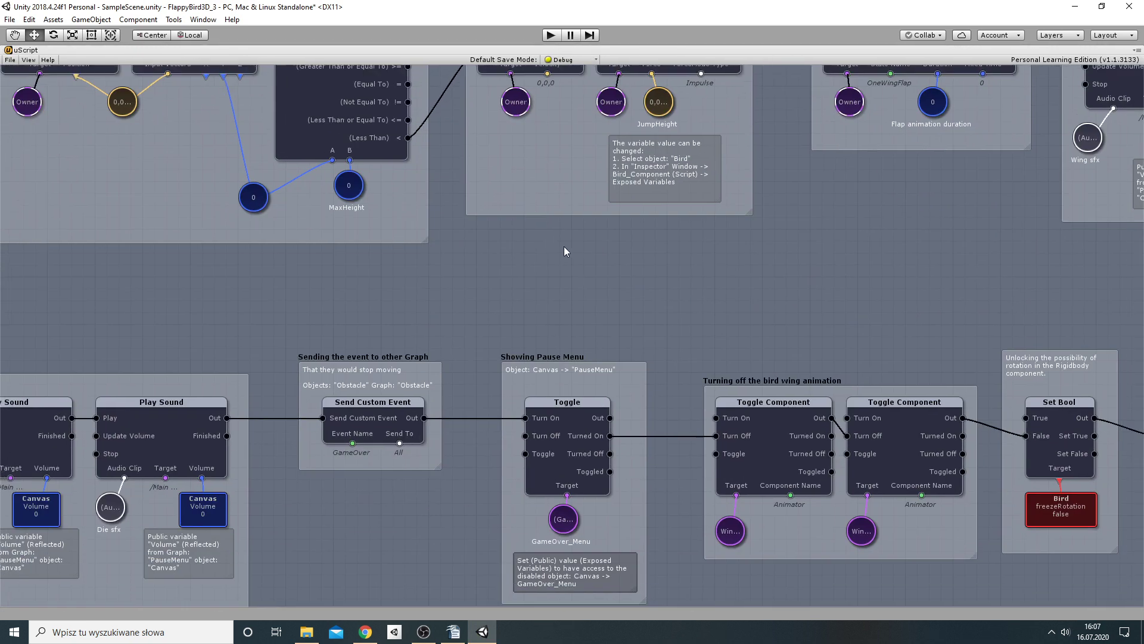
{"action": "mouse_move", "coordinate": [603, 349]}
{"action": "middle_mouse_down"}
{"action": "mouse_move", "coordinate": [410, 257]}
{"action": "mouse_move", "coordinate": [683, 381]}
{"action": "middle_mouse_up"}
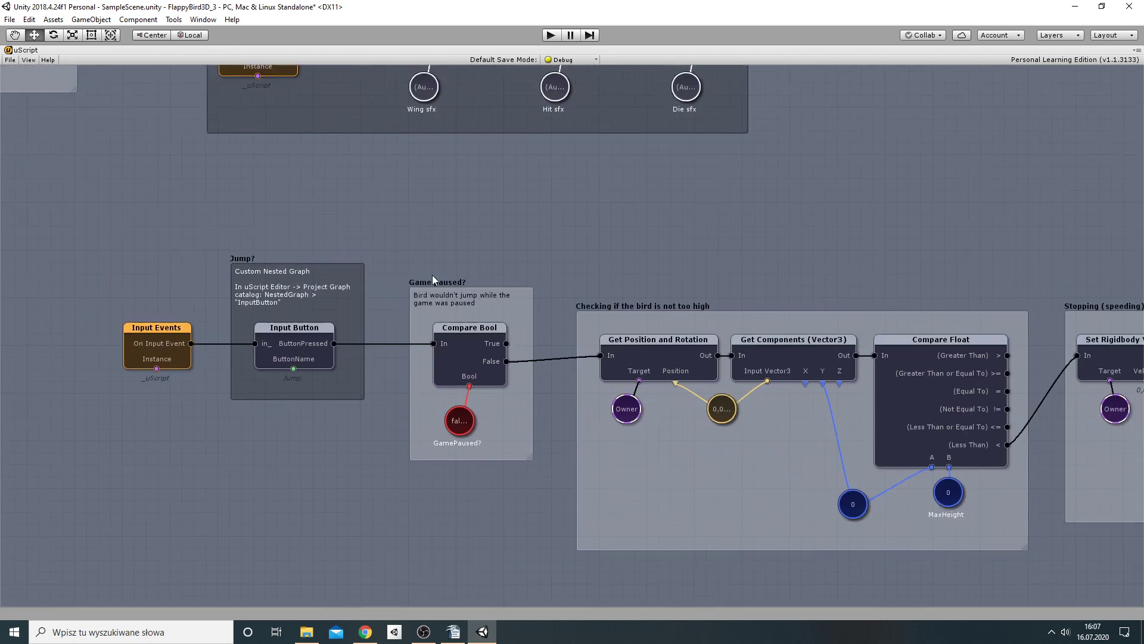
{"action": "mouse_move", "coordinate": [128, 74]}
{"action": "middle_mouse_down"}
{"action": "mouse_move", "coordinate": [452, 319]}
{"action": "mouse_move", "coordinate": [370, 221]}
{"action": "middle_mouse_up"}
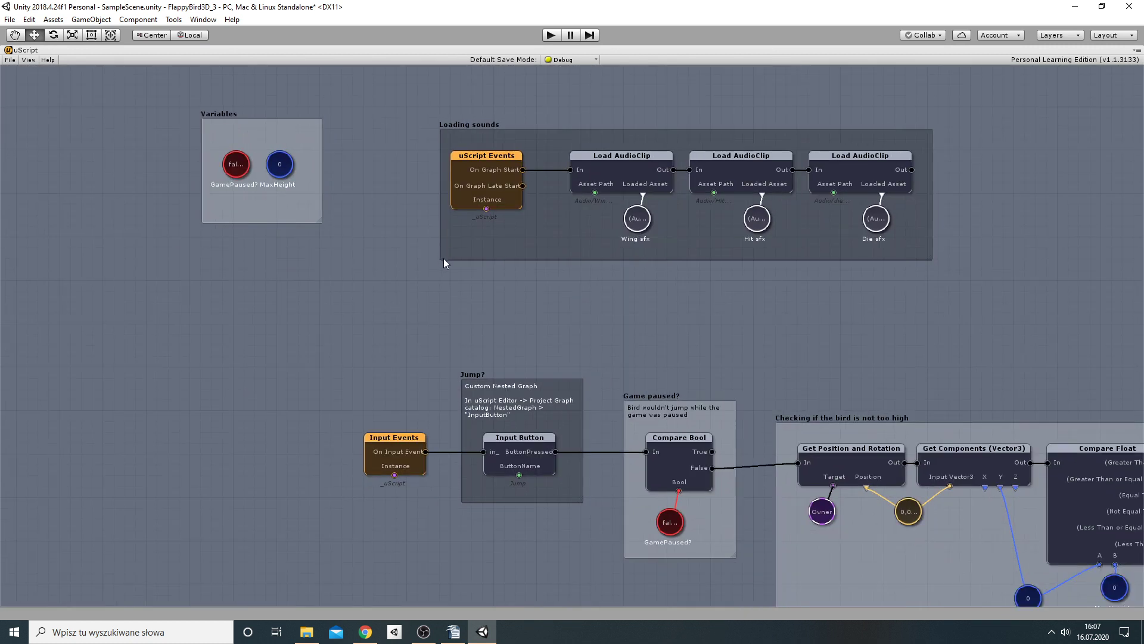
{"action": "key", "text": "space"}
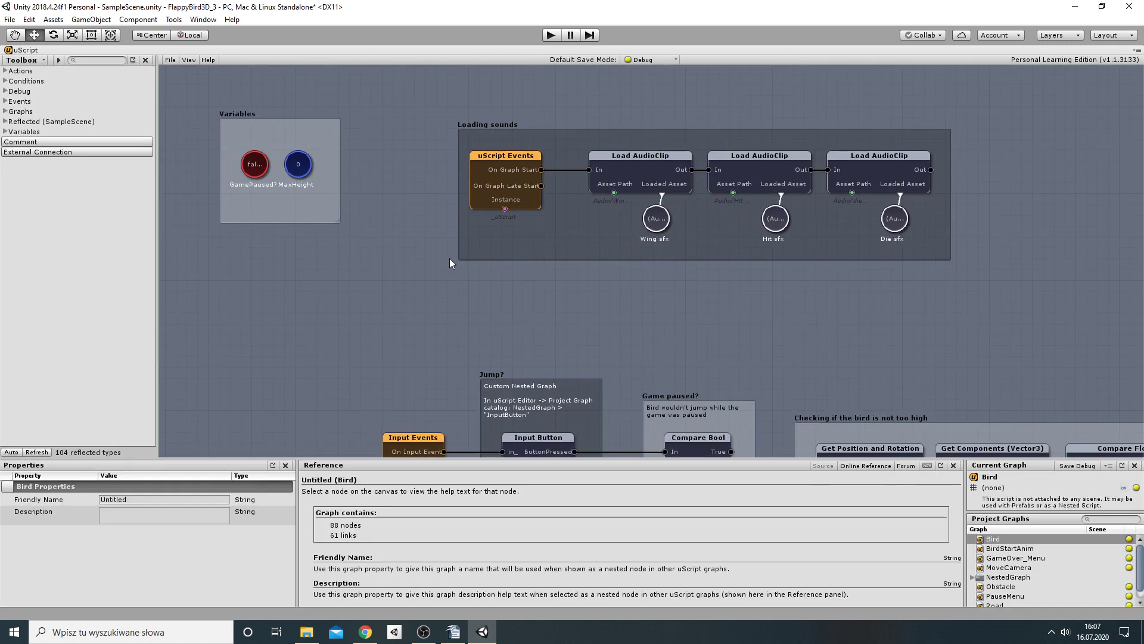
{"action": "key", "text": "shift+space"}
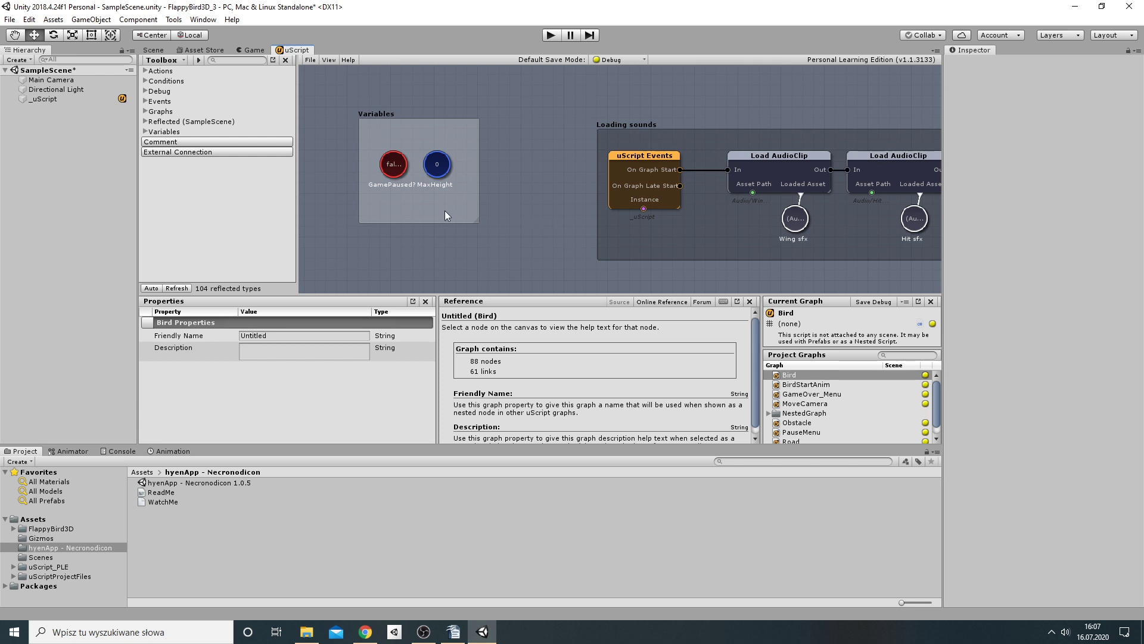
- Briefly test play mode, then open the FlappyBird scene from the FlappyBird3D folder, dismissing the save prompt
{"action": "left_click", "coordinate": [549, 35]}
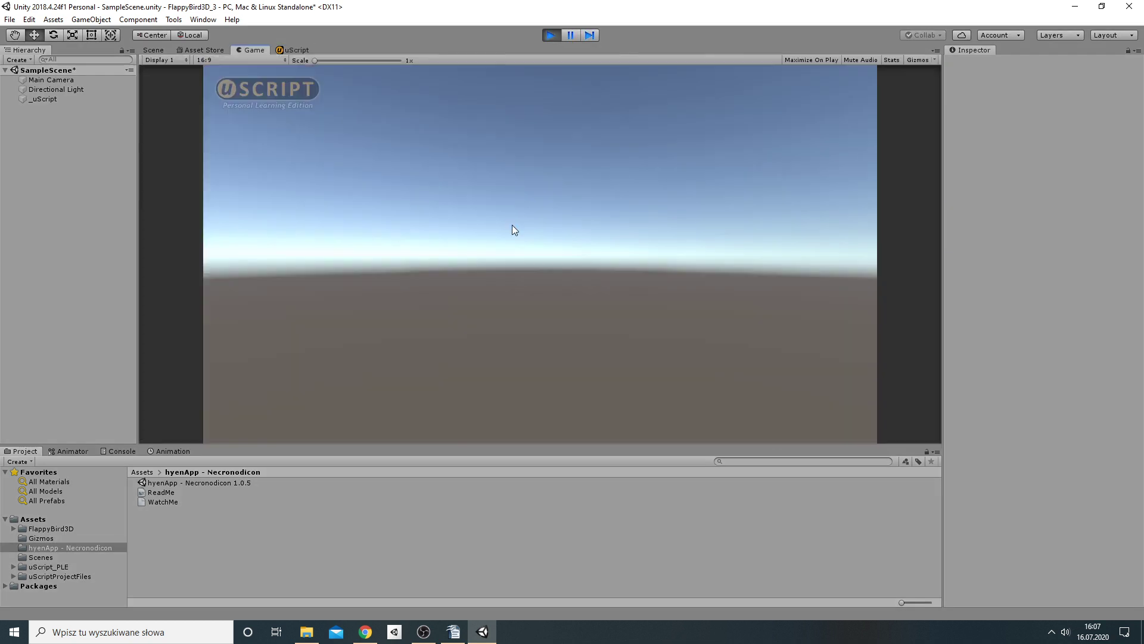
{"action": "left_click", "coordinate": [550, 36]}
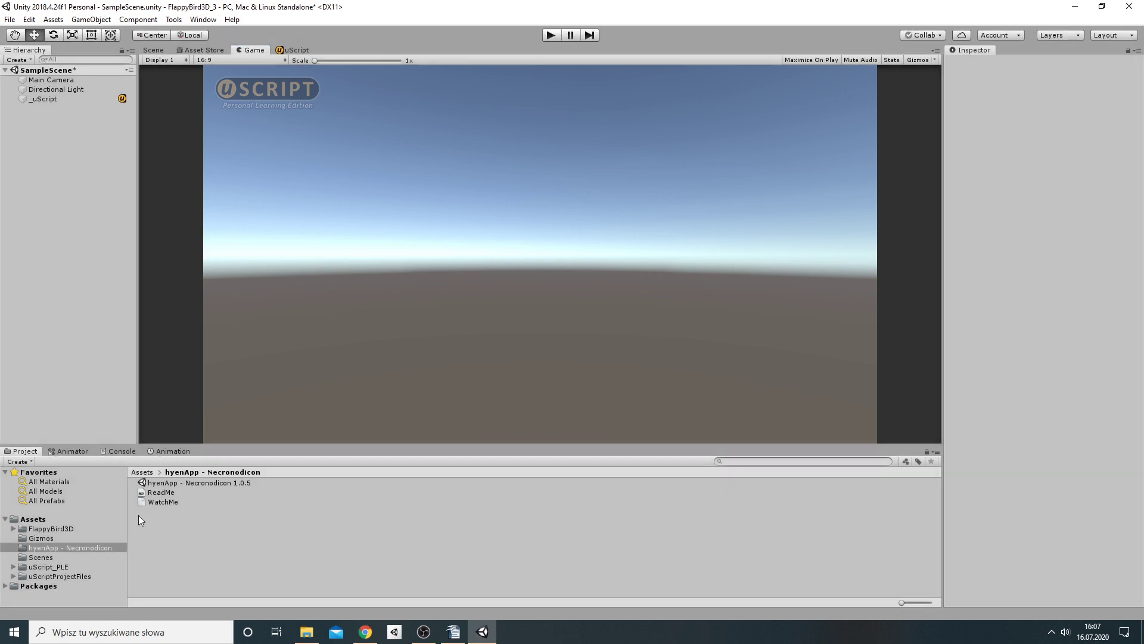
{"action": "left_click", "coordinate": [46, 528]}
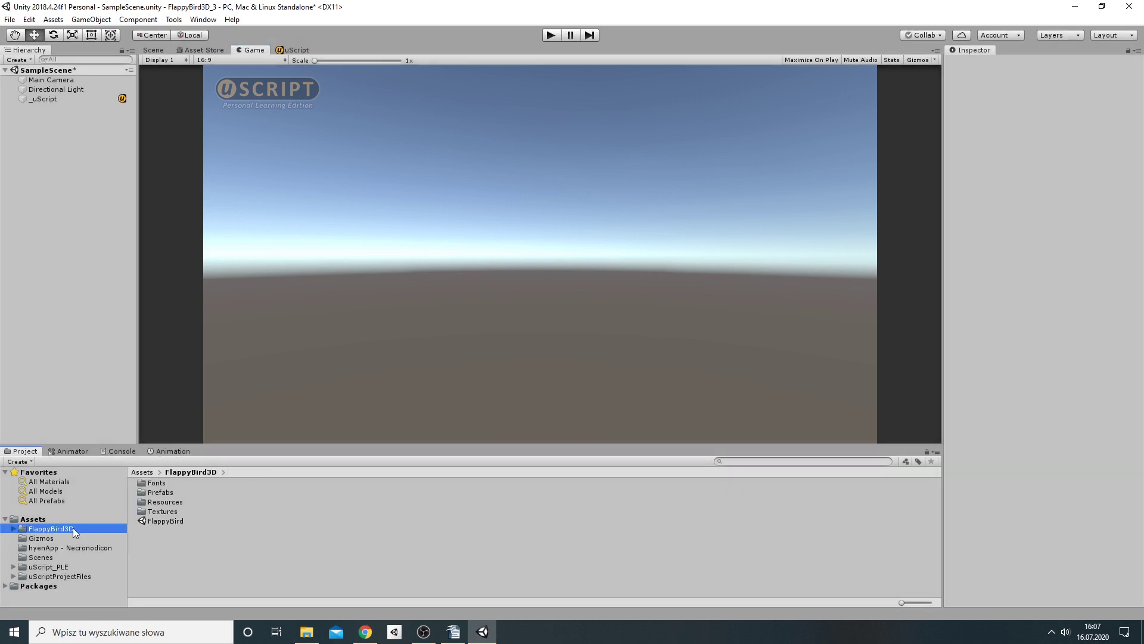
{"action": "double_click", "coordinate": [167, 522]}
{"action": "left_click", "coordinate": [607, 342]}
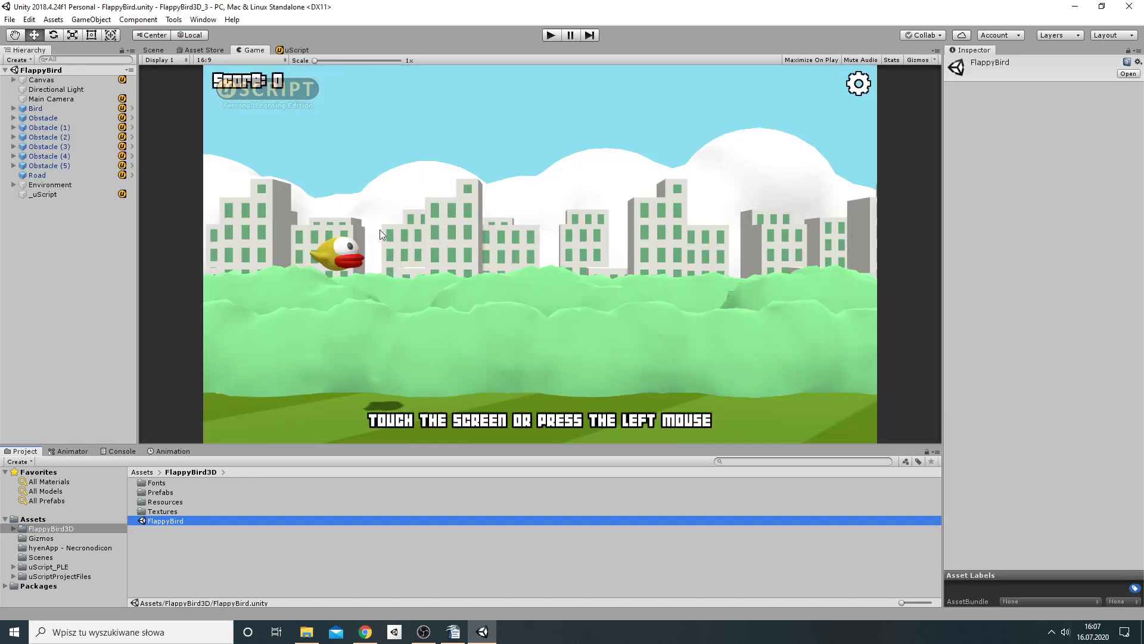
{"action": "left_click", "coordinate": [551, 36]}
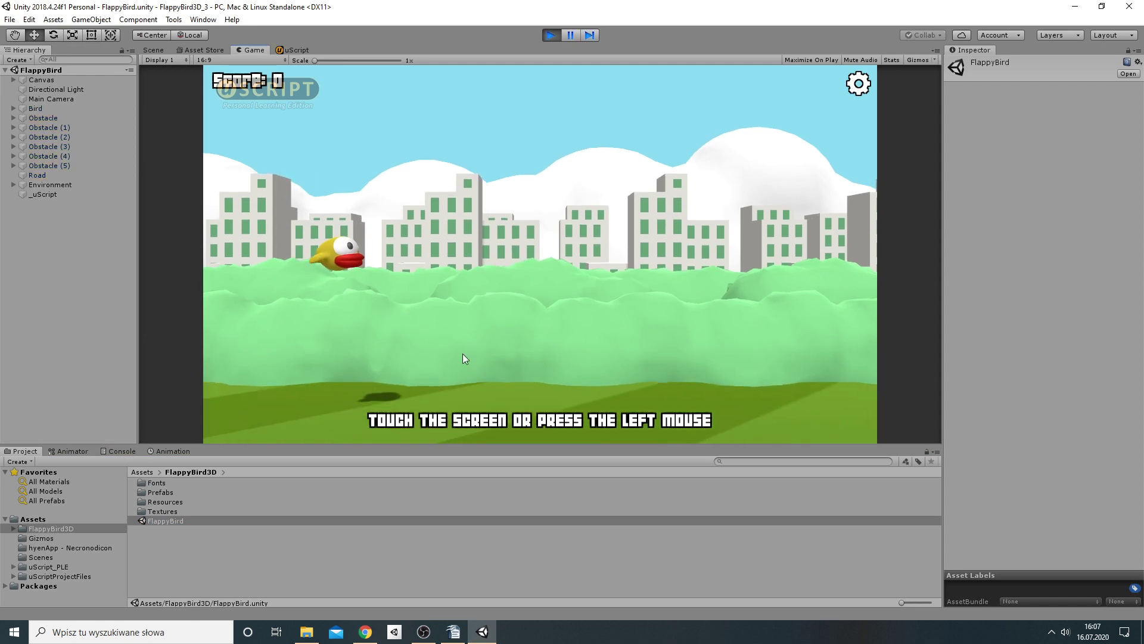
{"action": "left_click", "coordinate": [447, 314]}
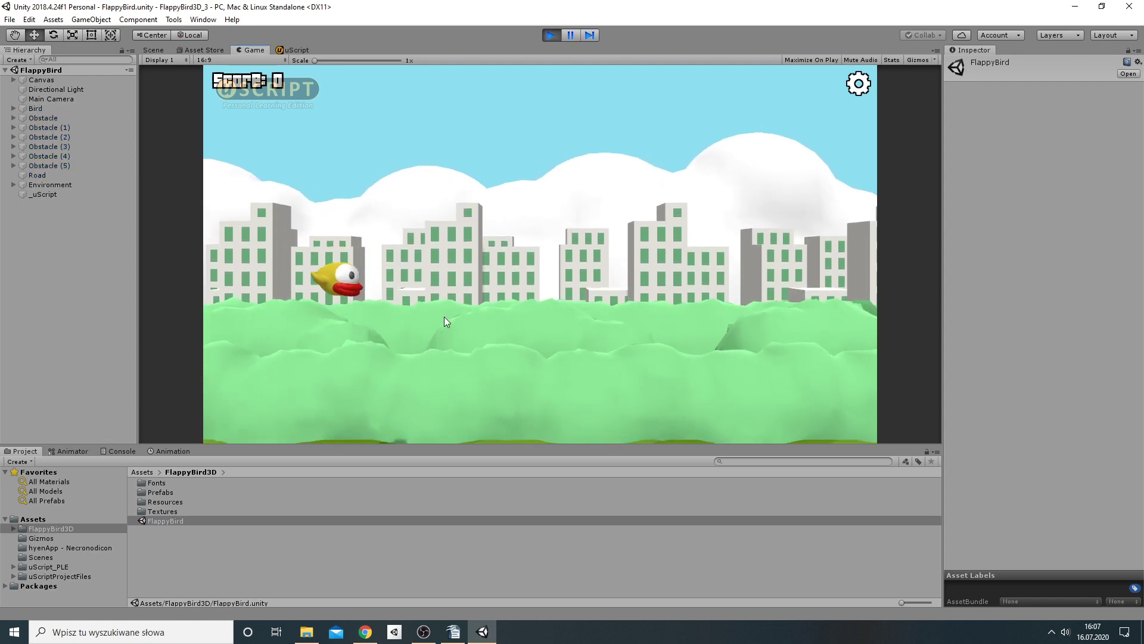
{"action": "left_click", "coordinate": [445, 316]}
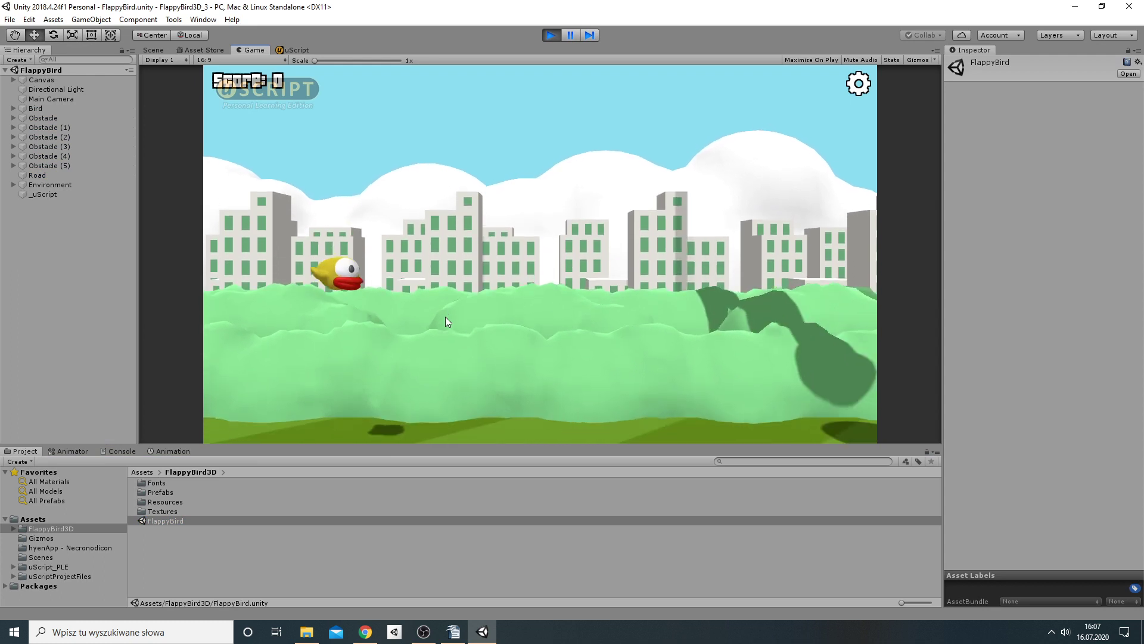
{"action": "left_click", "coordinate": [445, 316]}
{"action": "left_click", "coordinate": [445, 316]}
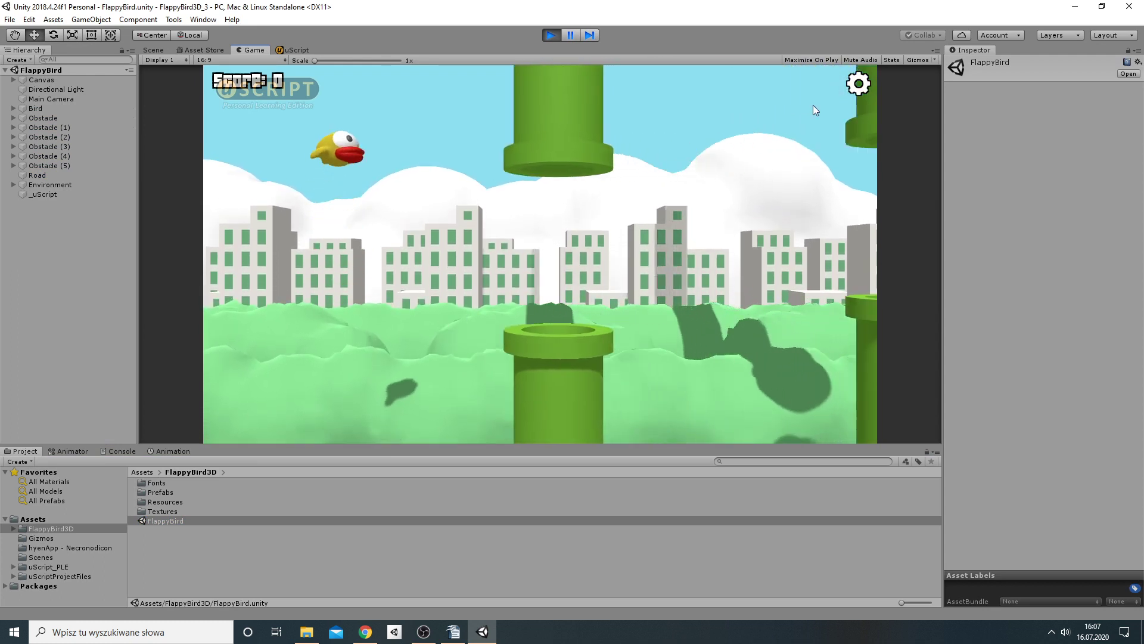
{"action": "left_click", "coordinate": [861, 83]}
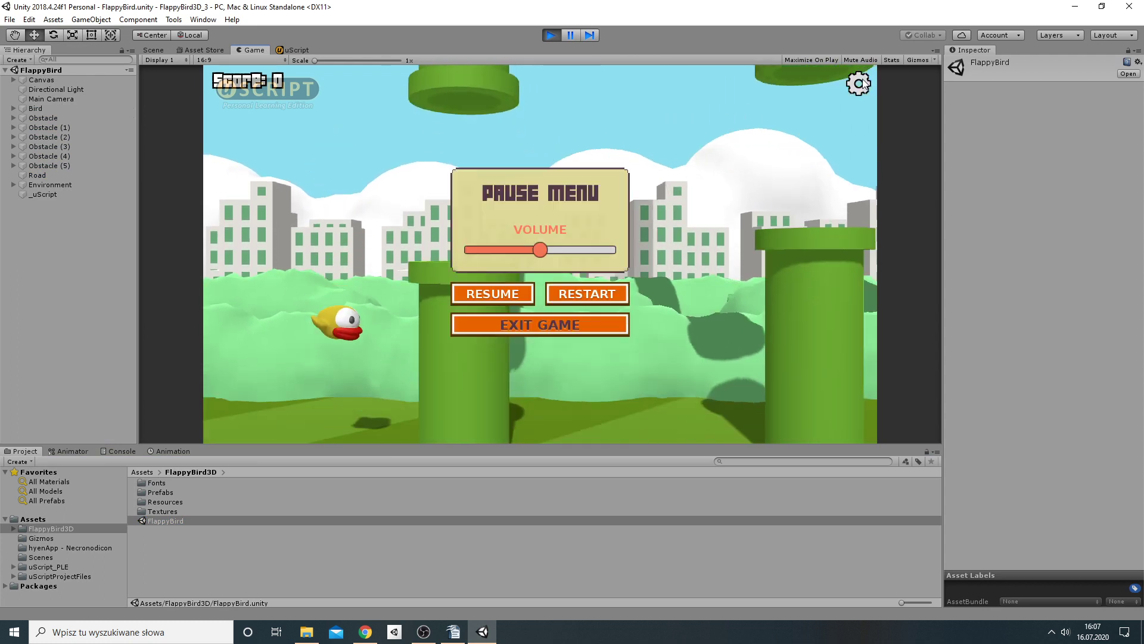
{"action": "left_click", "coordinate": [489, 292]}
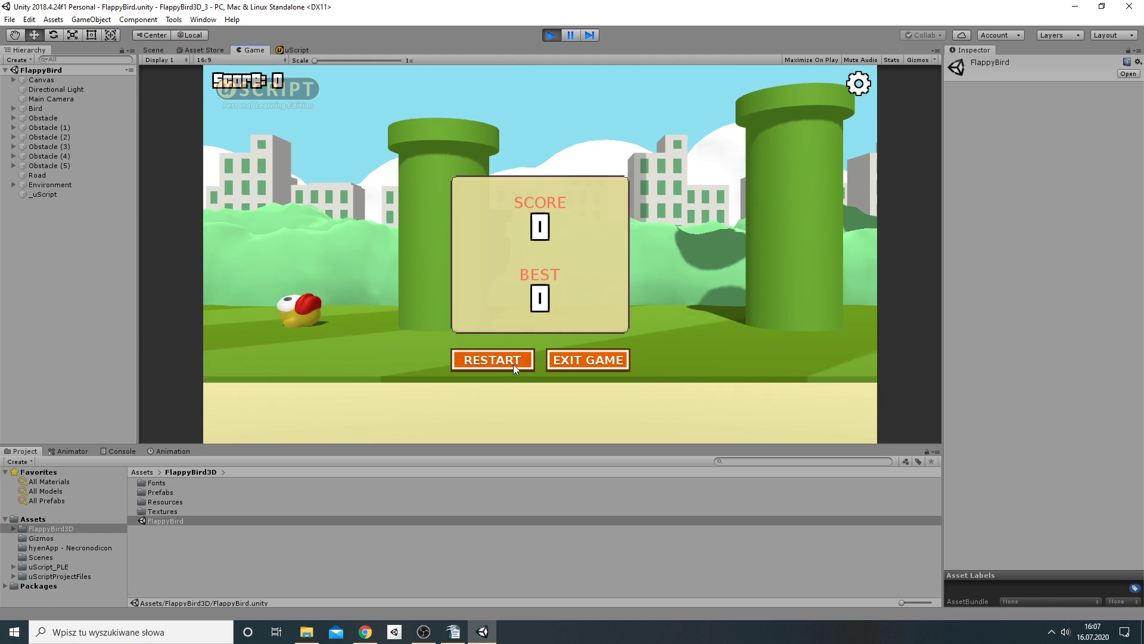
{"action": "left_click", "coordinate": [550, 35]}
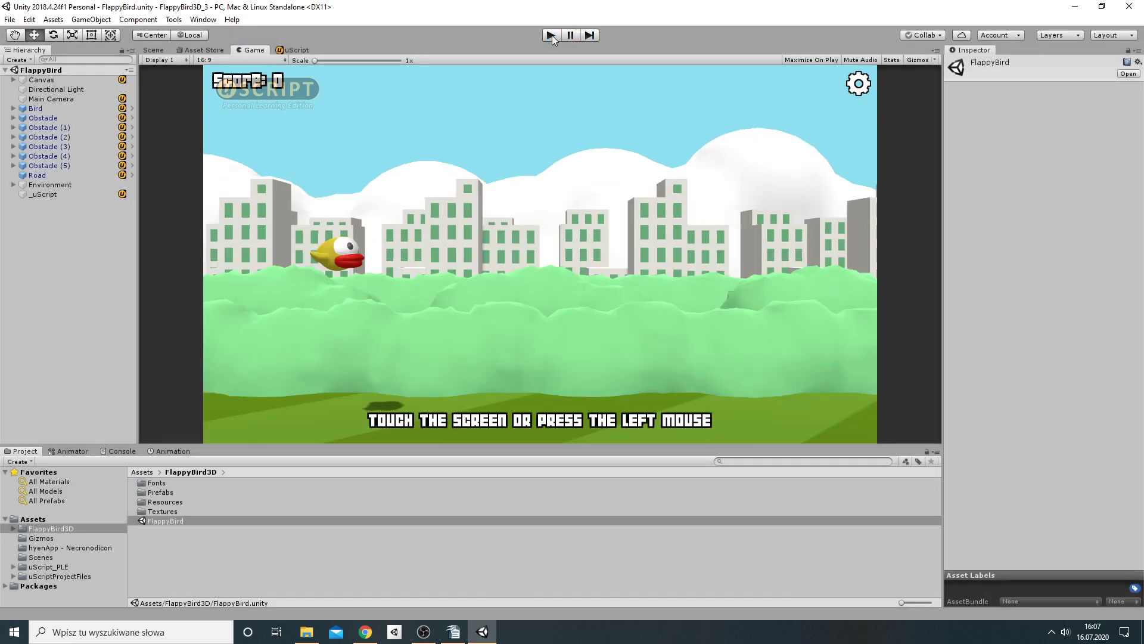